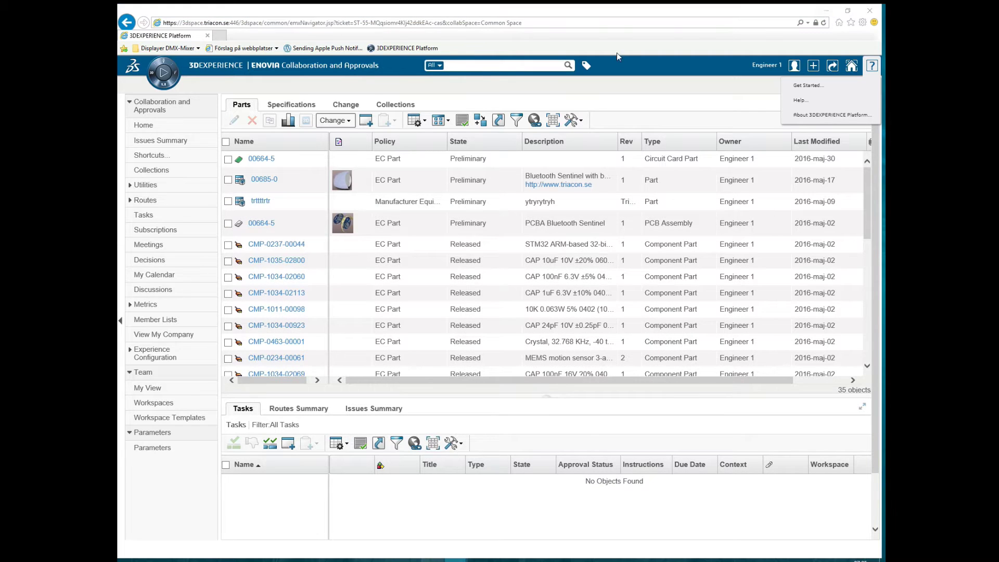
Search all objects for 732-1 and open part 00732-1, the Bluetooth Sentinel with cables.
left_click(490, 65)
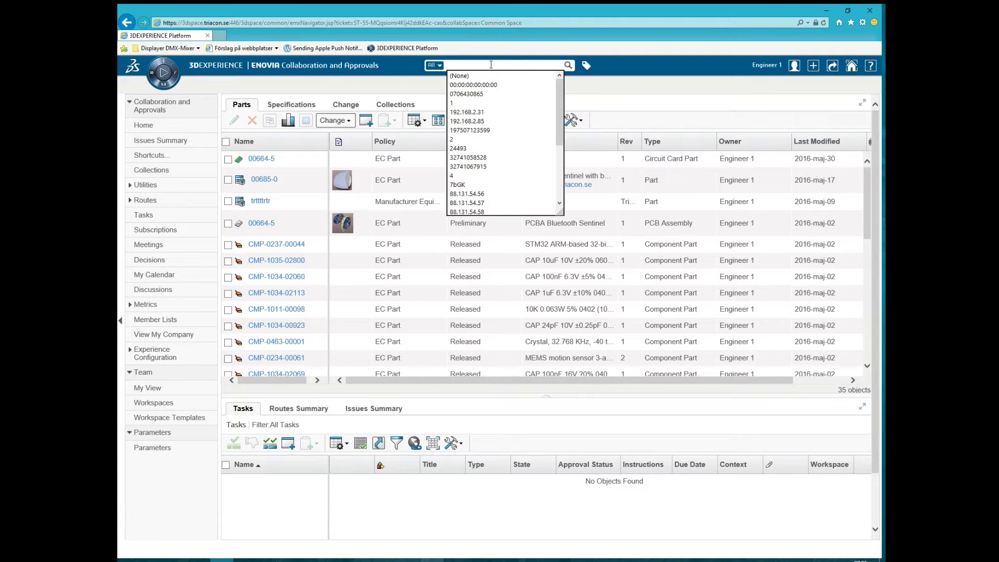
type("732-1")
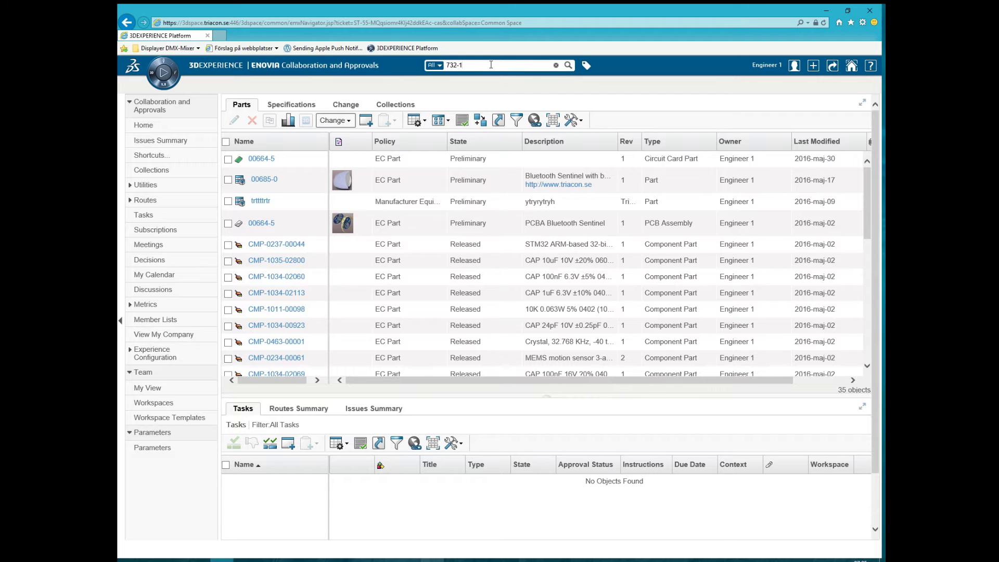
key("Return")
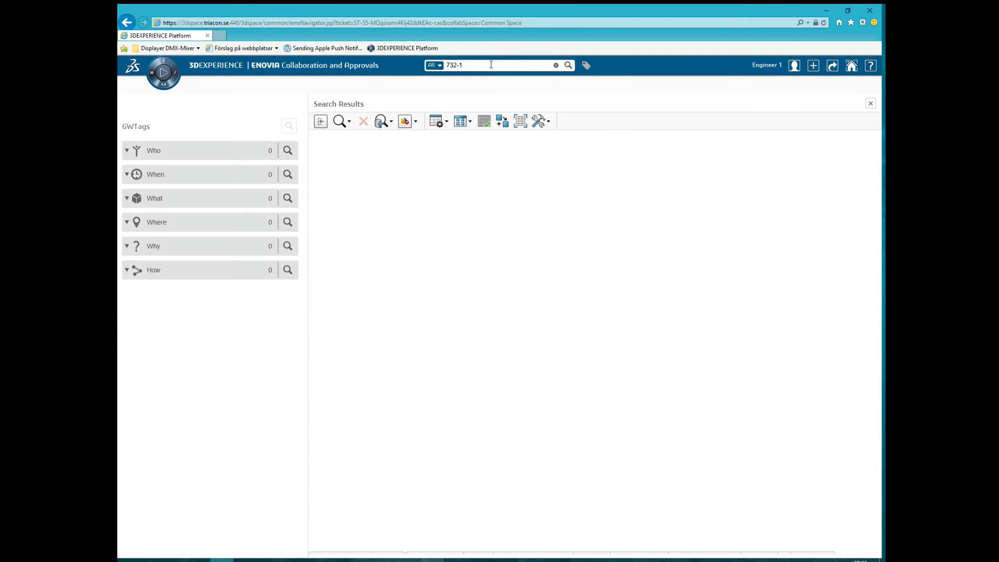
left_click(385, 161)
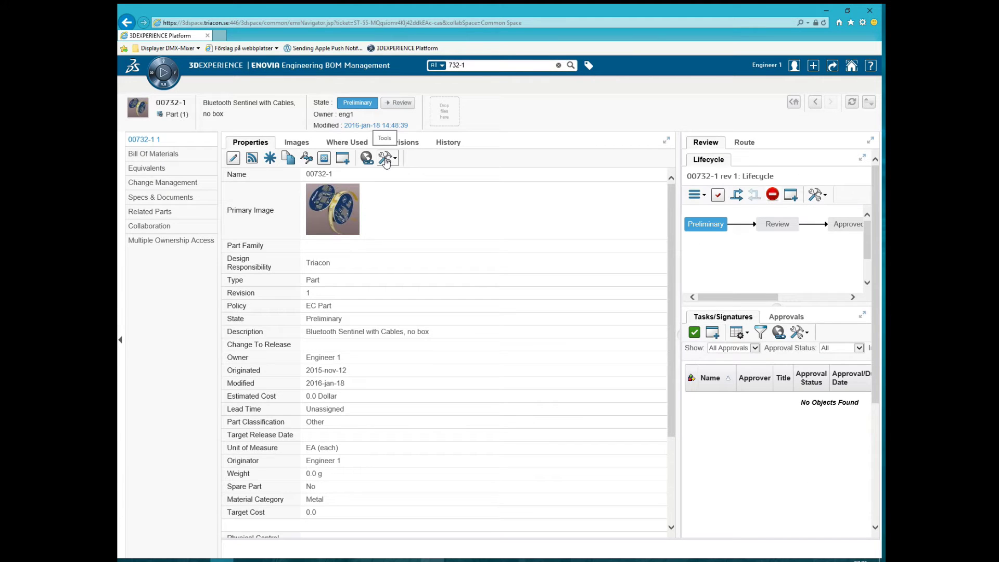
Open the bill of materials of part 00732-1 and hide the 3DLive Examine view beside it.
left_click(168, 159)
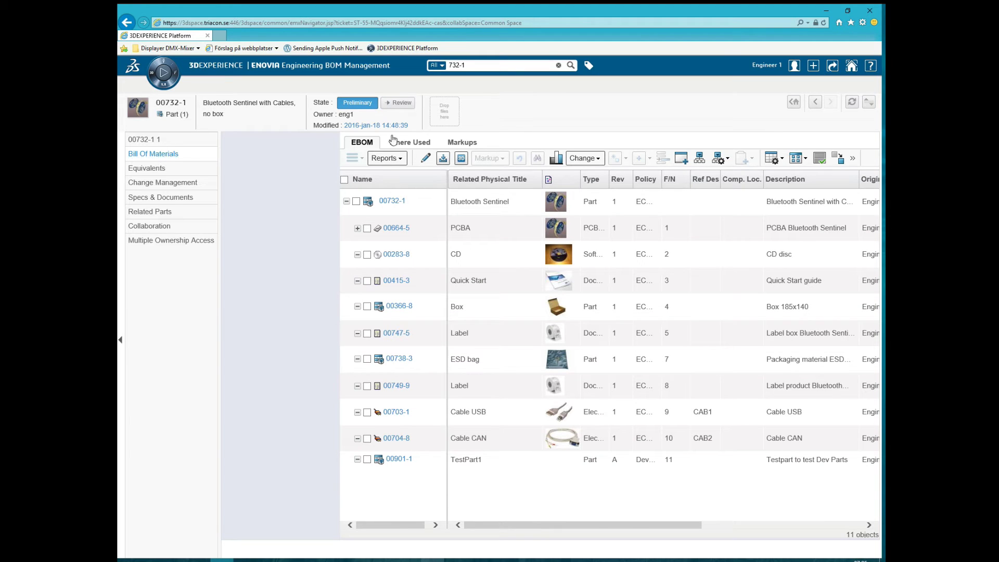
left_click(462, 159)
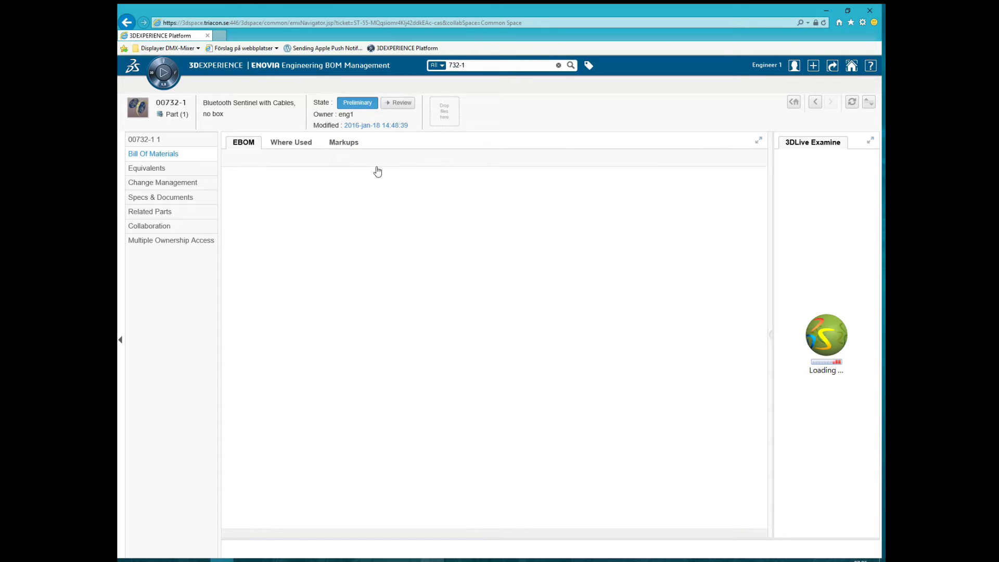
left_click(343, 158)
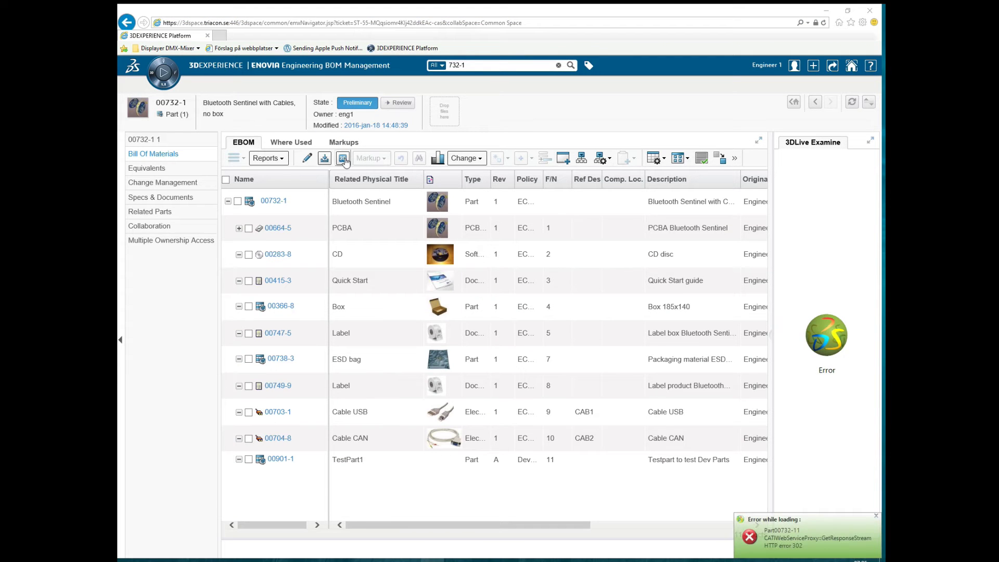
left_click(875, 516)
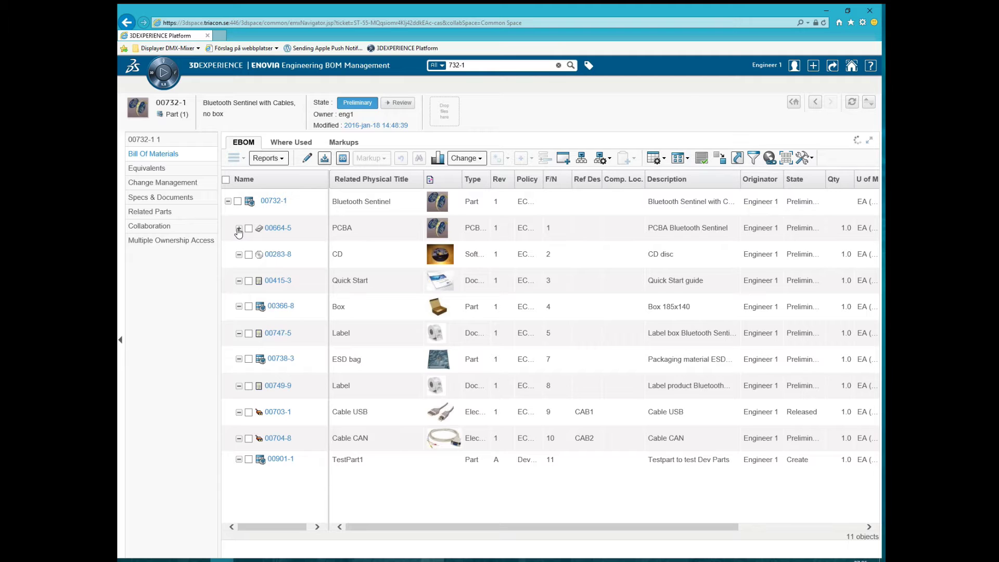
Expand the PCBA 00664-5 in the bill of materials and widen the Name and Ref Des columns.
left_click(239, 229)
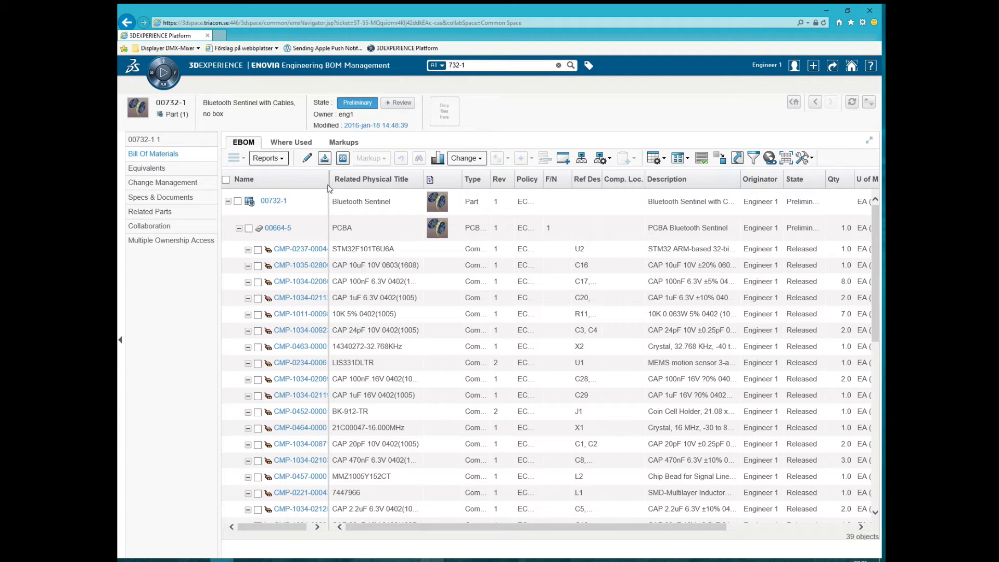
left_click_drag(329, 185, 339, 185)
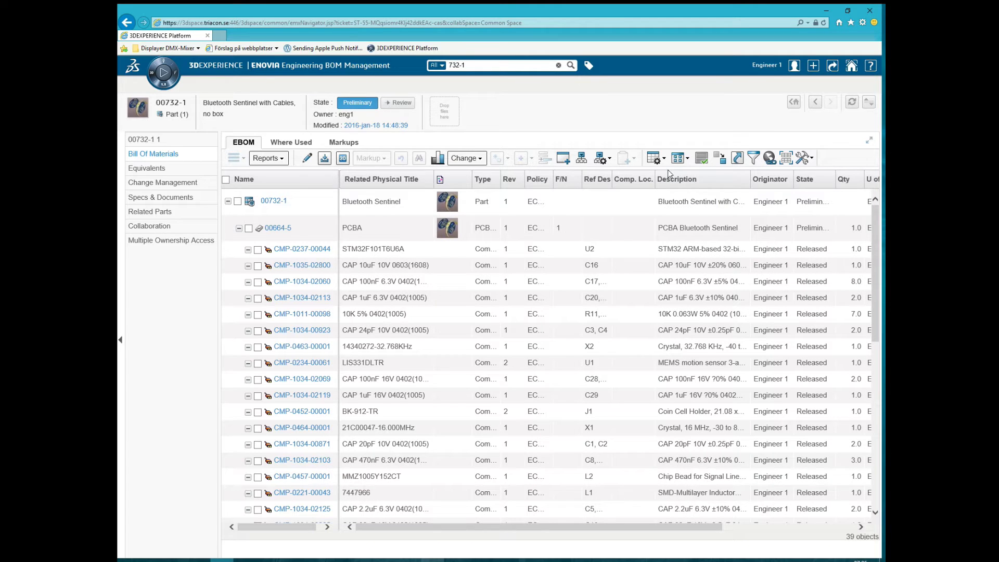
left_click_drag(613, 189, 727, 193)
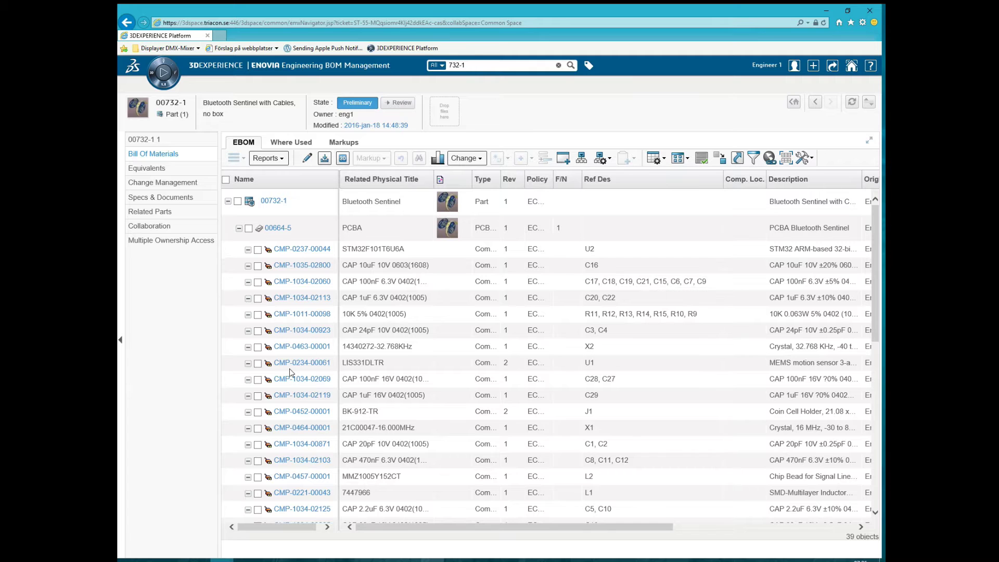
Open the PCB circuit card part 00664-5 in an enlarged separate window and display its specifications and documents.
scroll(290, 370, "down", 4)
scroll(289, 370, "down", 1)
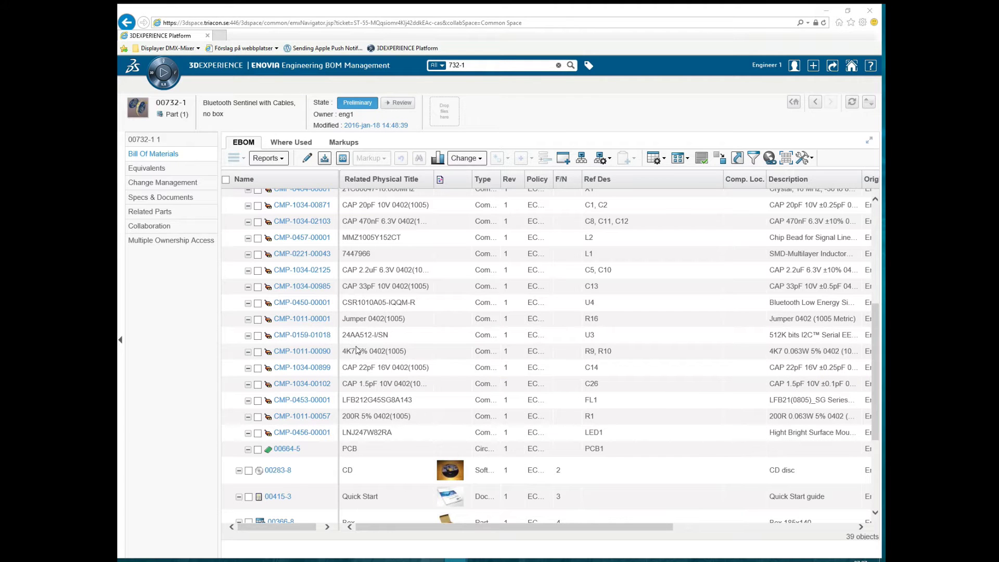
left_click(289, 450)
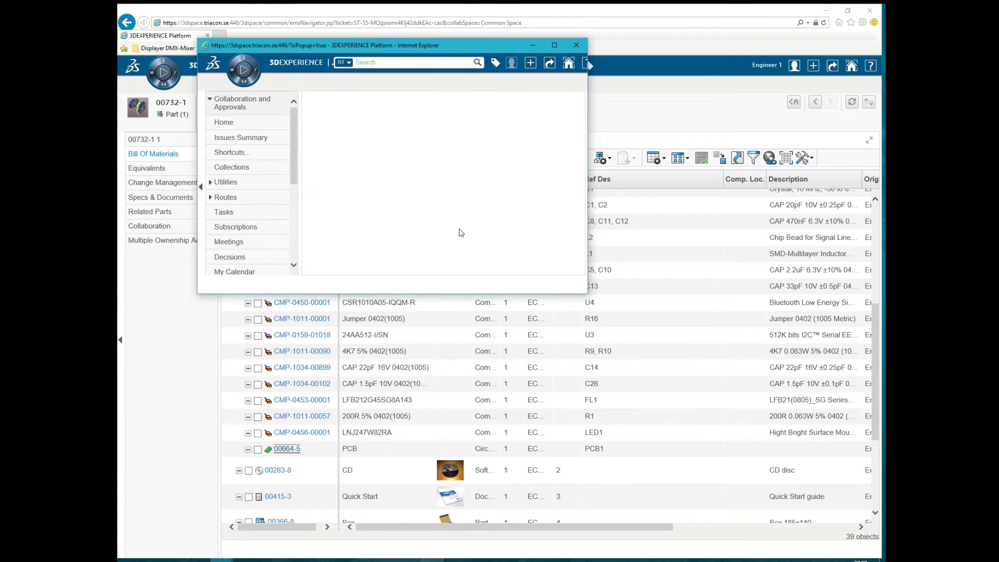
left_click_drag(587, 294, 848, 489)
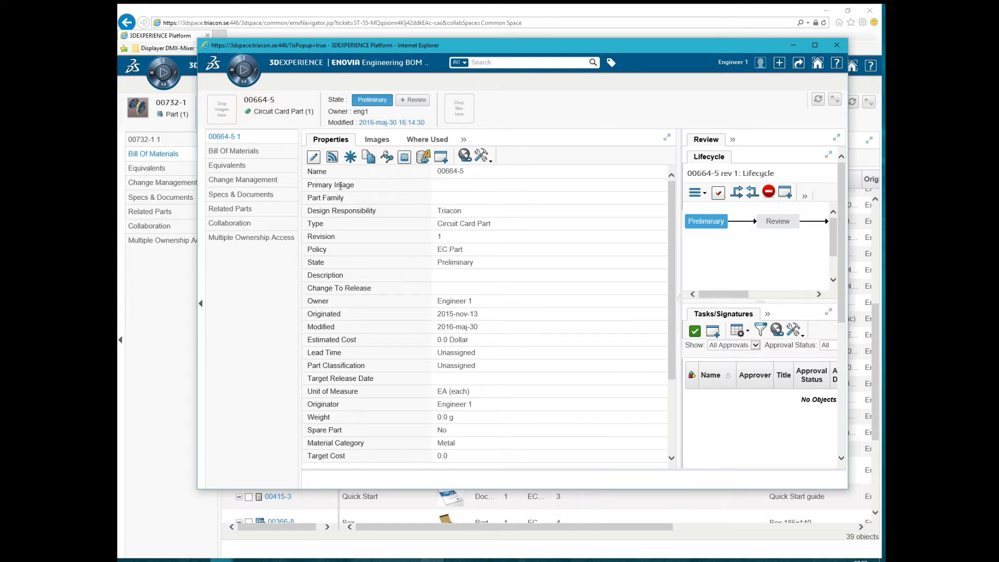
left_click(243, 196)
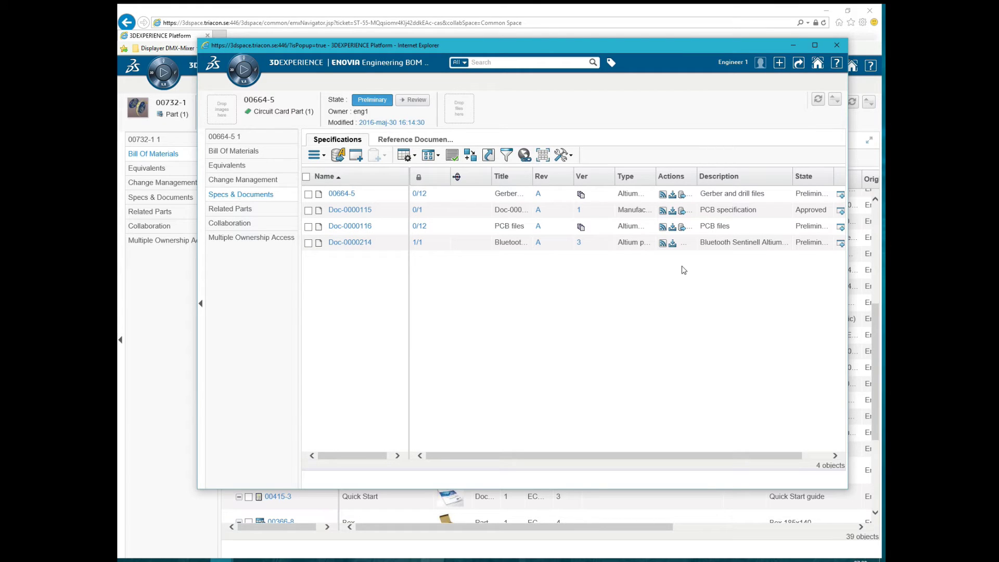
Widen the Type and Title columns of the specifications list and open the Bluetooth Sentinel project in Altium Designer.
left_click_drag(655, 180, 677, 180)
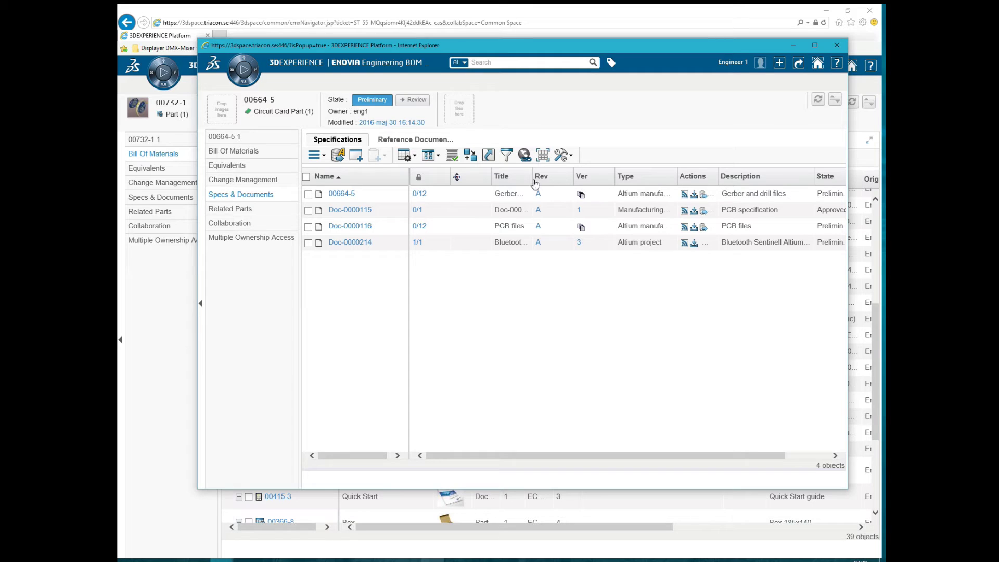
left_click_drag(531, 179, 606, 195)
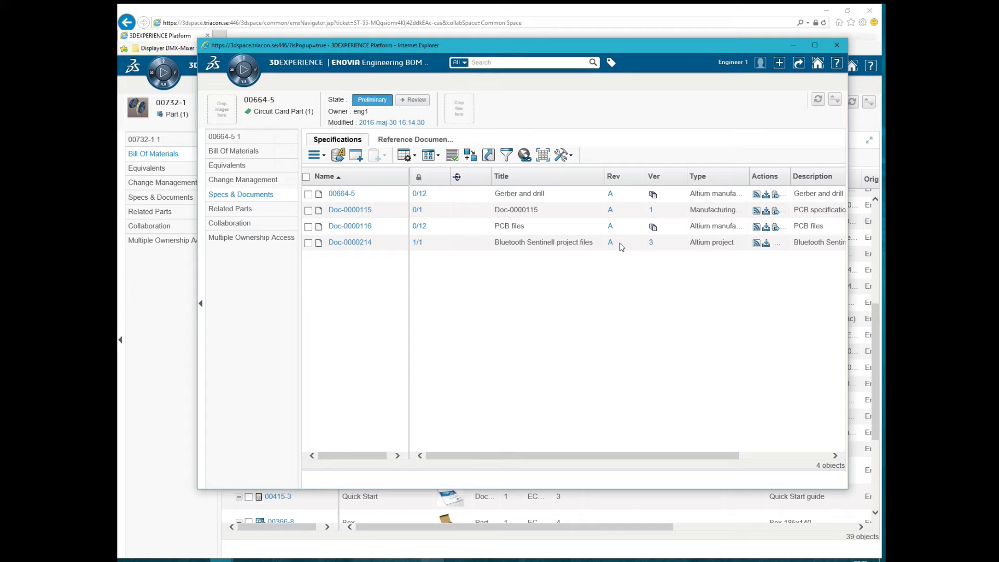
left_click(338, 155)
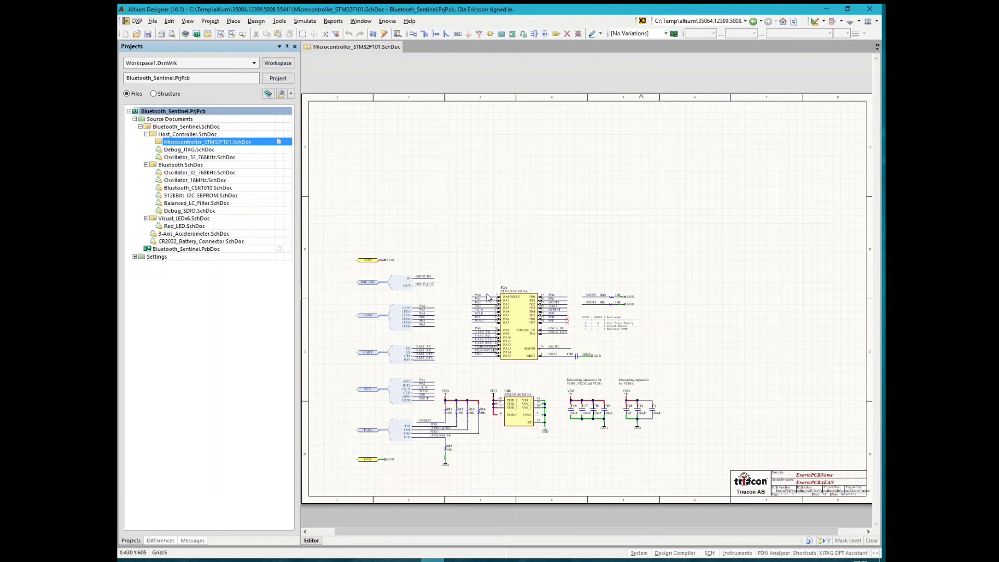
Update the Enovia parameters in the title block of the Microcontroller_STM32F101 schematic.
scroll(756, 424, "up", 2, "ctrl")
right_click_drag(696, 372, 574, 276)
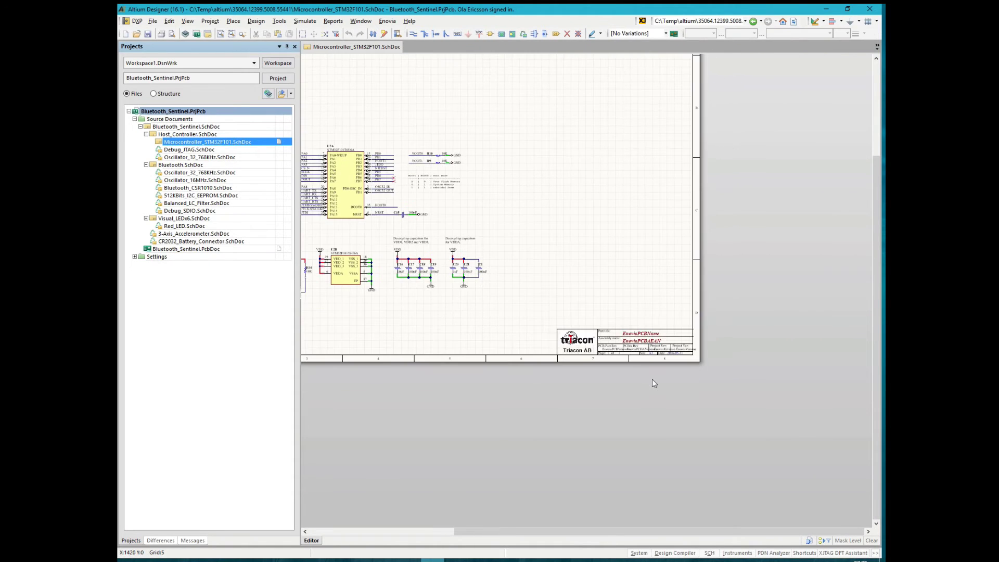
scroll(650, 364, "up", 5, "ctrl")
scroll(650, 364, "up", 1, "ctrl")
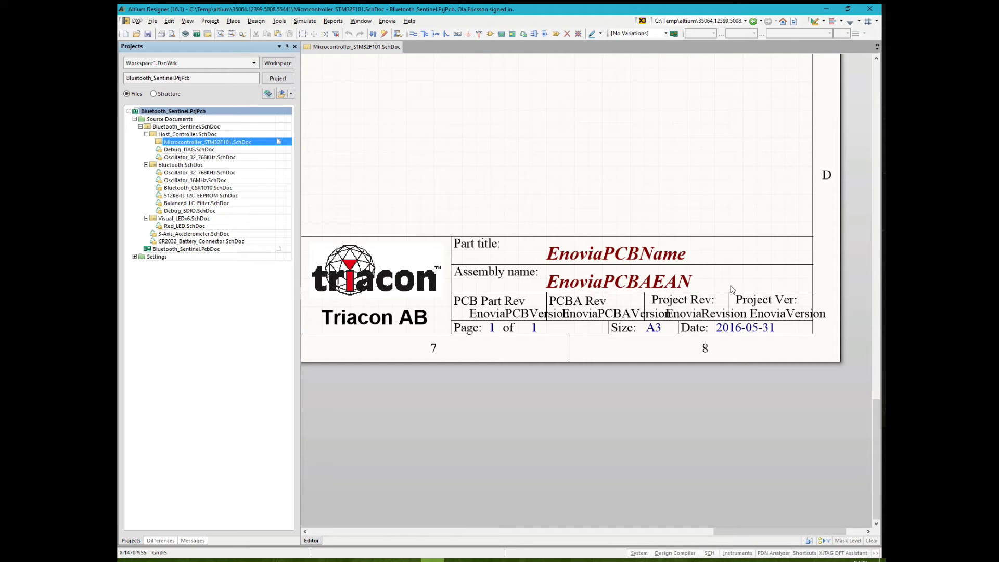
left_click(391, 22)
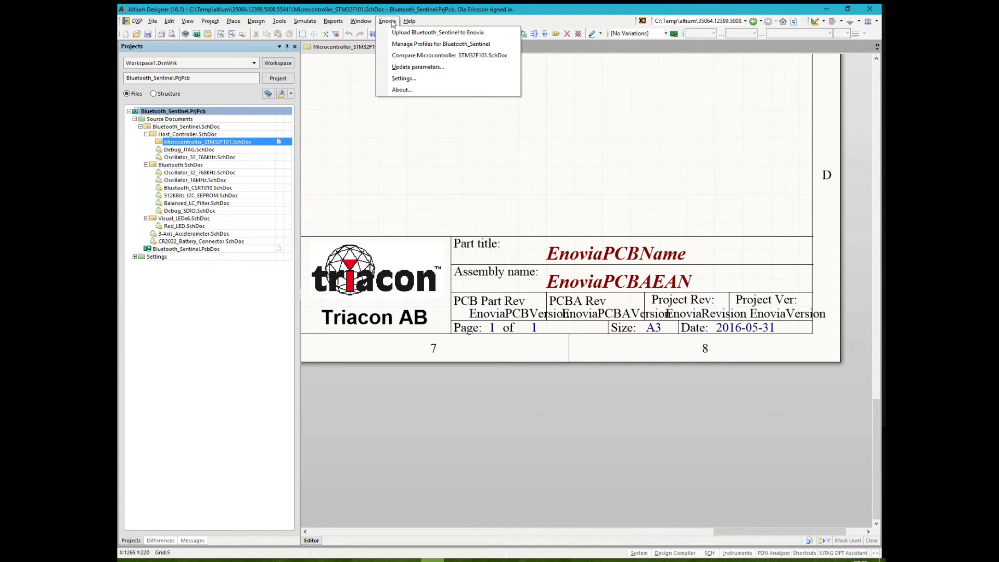
left_click(415, 68)
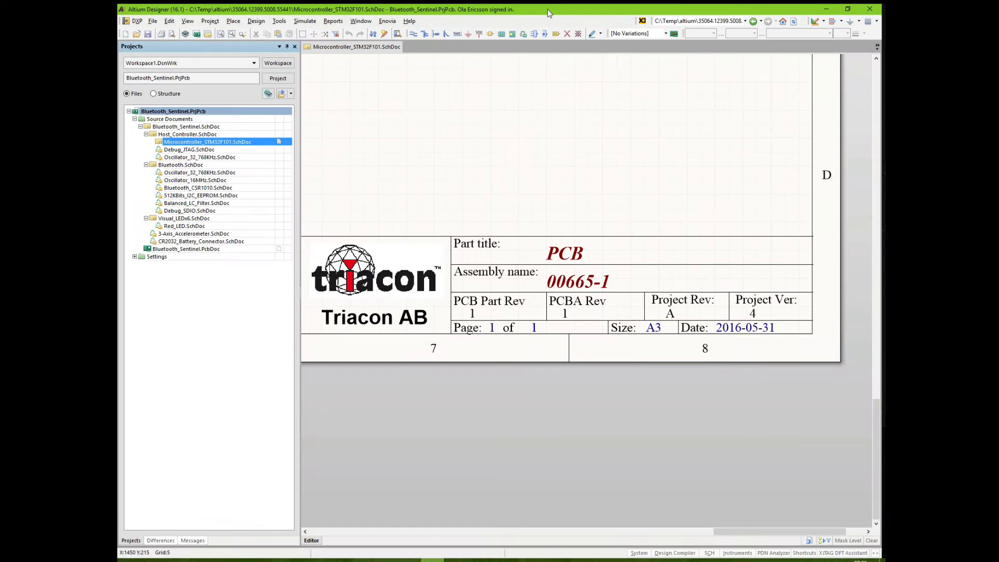
Delete resistor R9 on the BOOT1 line together with its ground connection.
right_click_drag(468, 180, 598, 313)
scroll(598, 312, "down", 3, "ctrl")
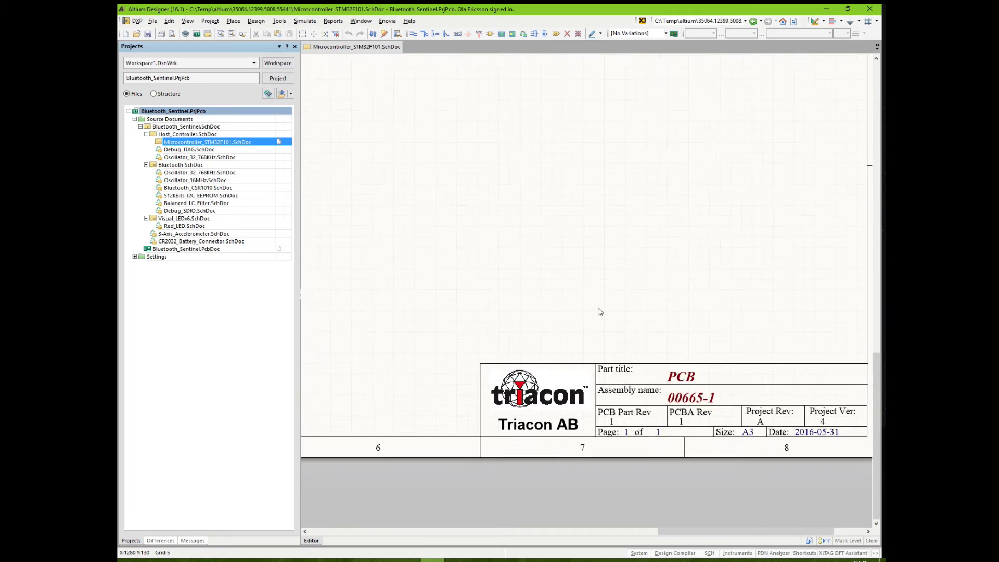
right_click_drag(464, 216, 761, 438)
right_click_drag(599, 158, 853, 218)
right_click_drag(442, 361, 547, 296)
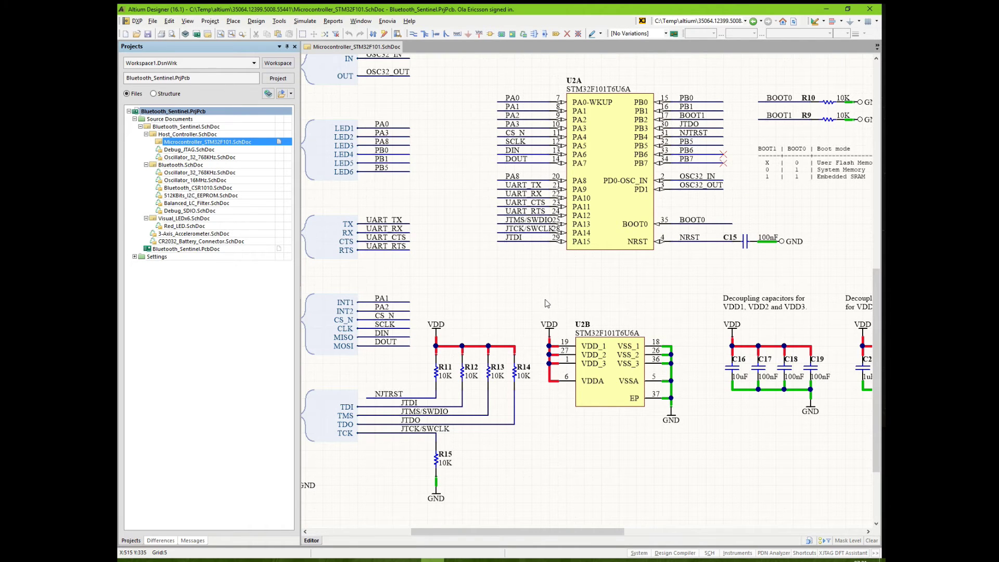
right_click_drag(831, 203, 749, 222)
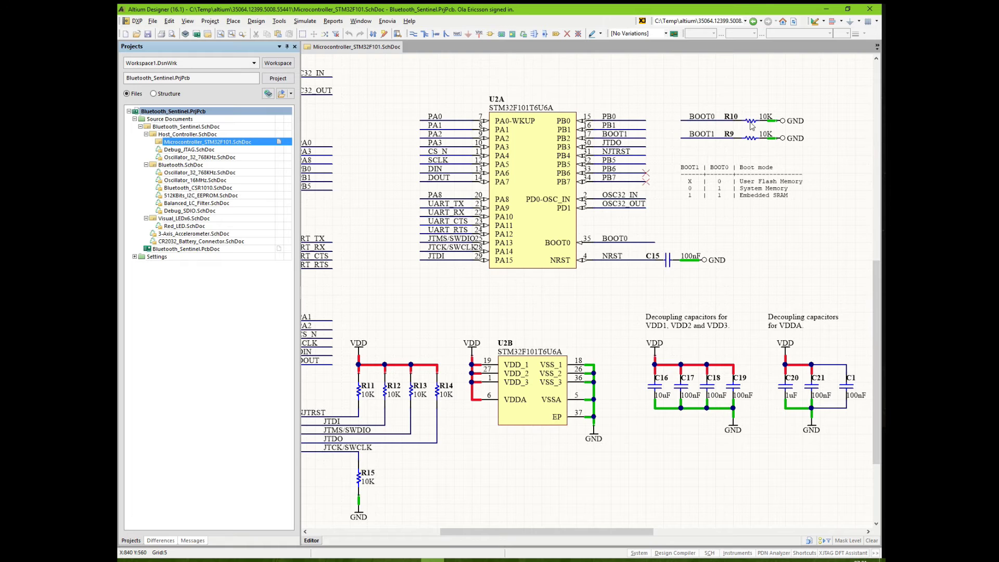
left_click(752, 140)
key("Delete")
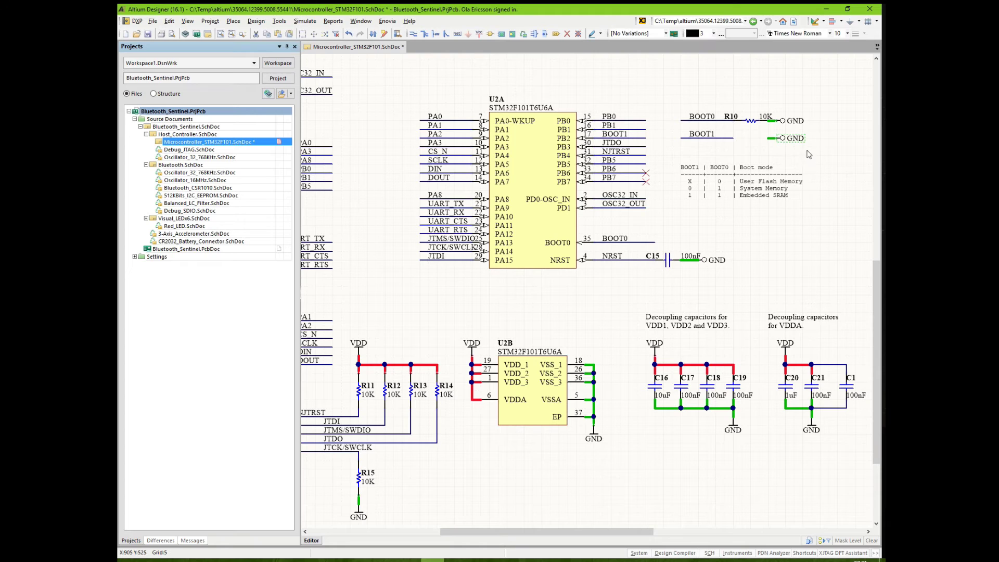
left_click(768, 138)
key("Delete")
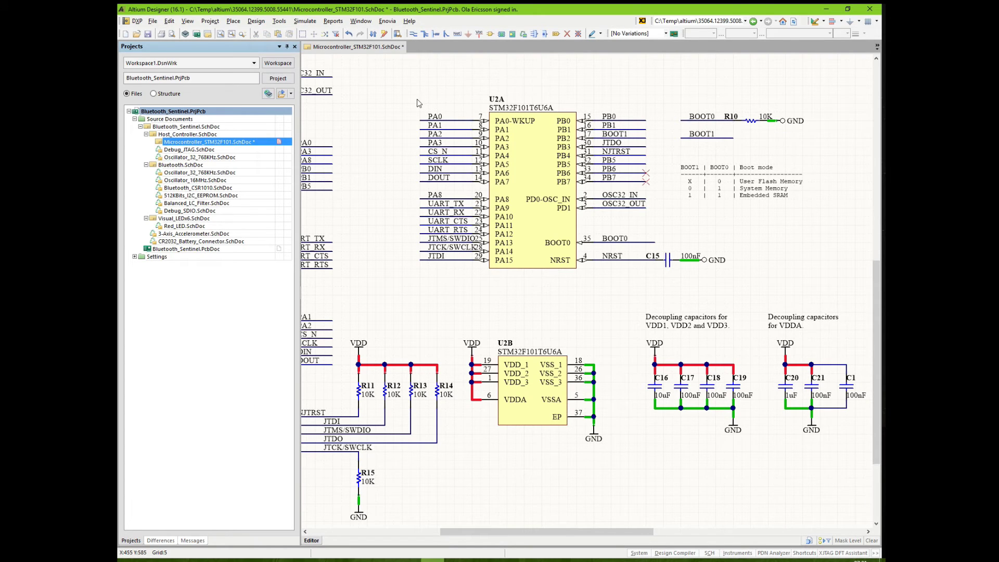
left_click(152, 21)
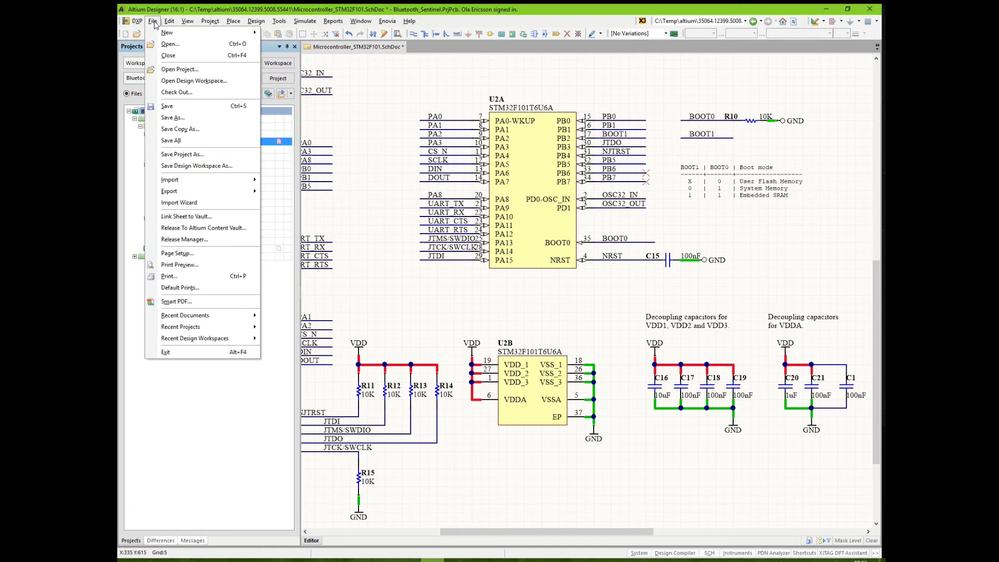
mouse_move(140, 25)
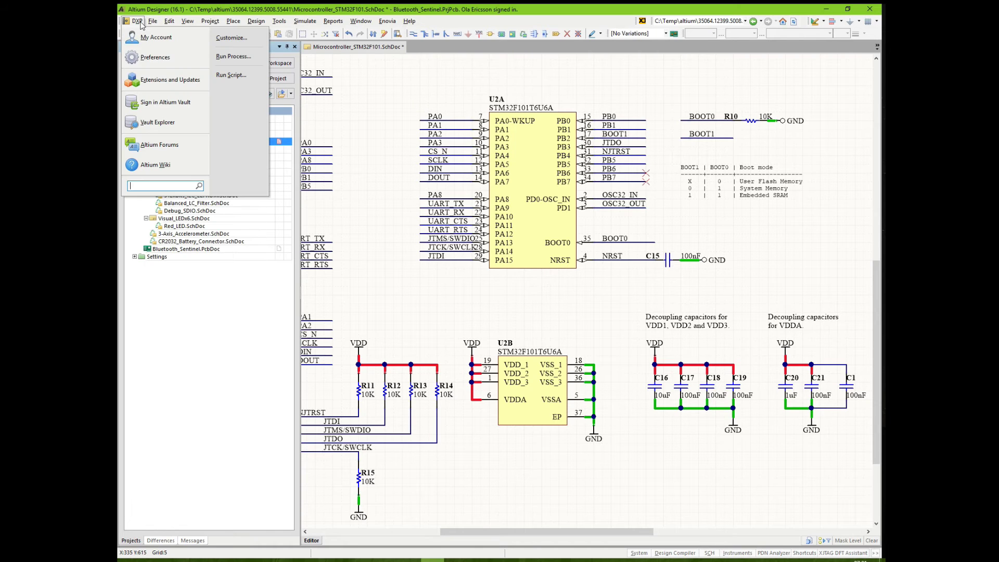
left_click(160, 103)
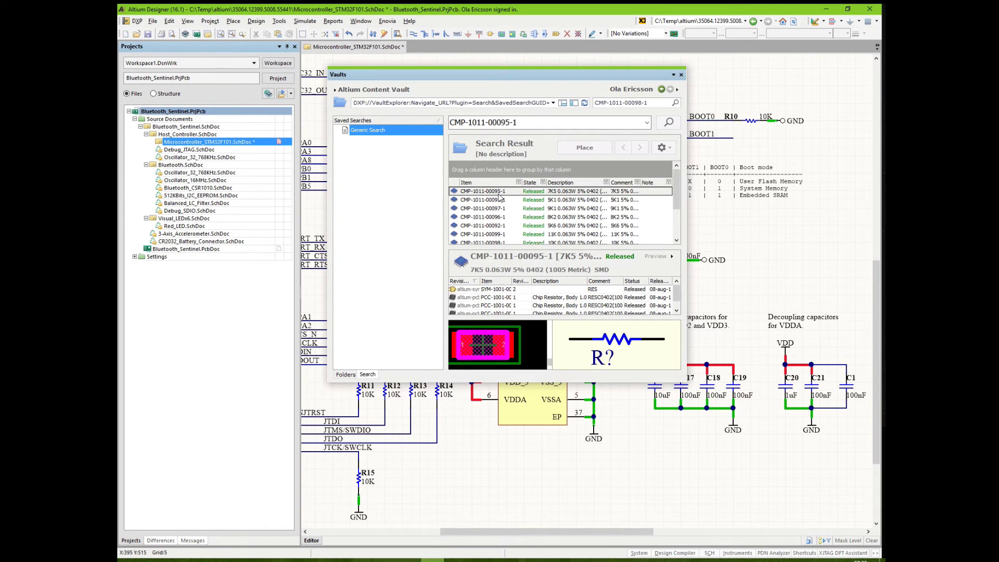
left_click(504, 195)
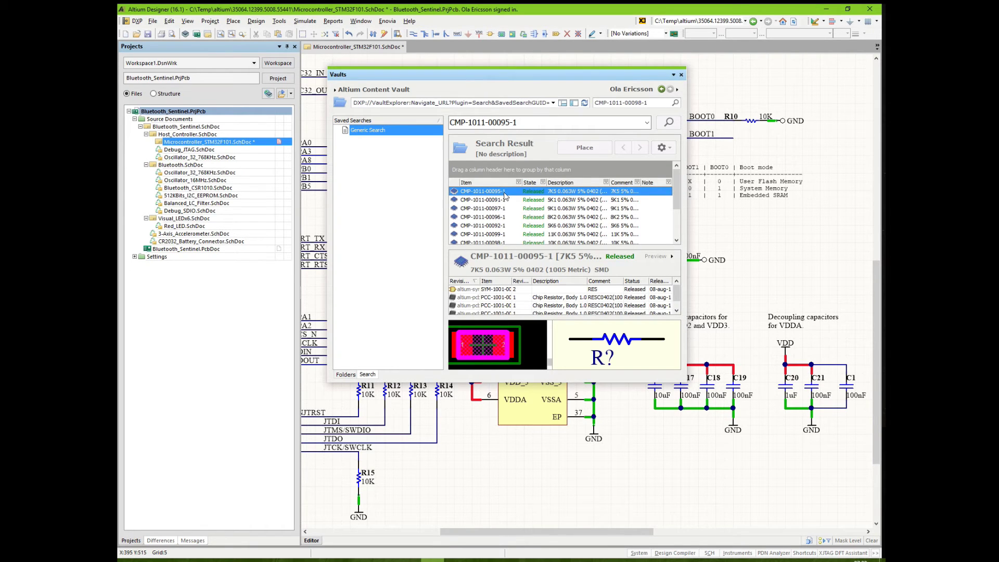
right_click(504, 195)
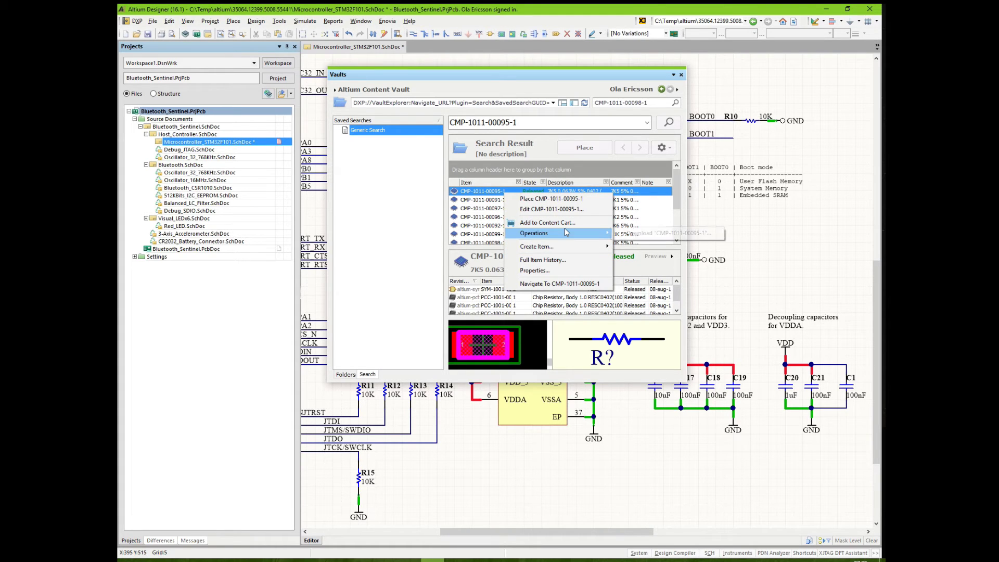
left_click(572, 201)
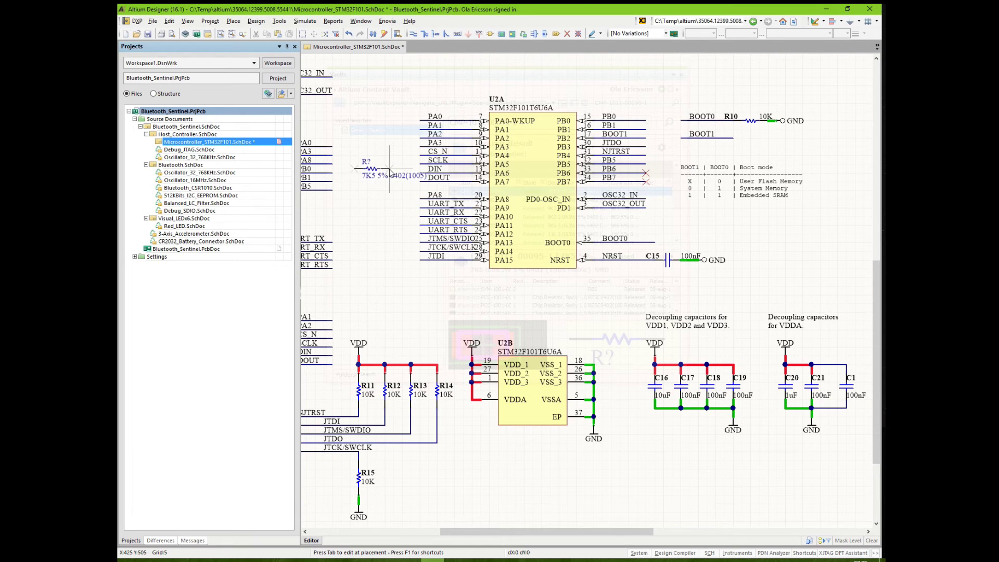
scroll(390, 99, "up", 2)
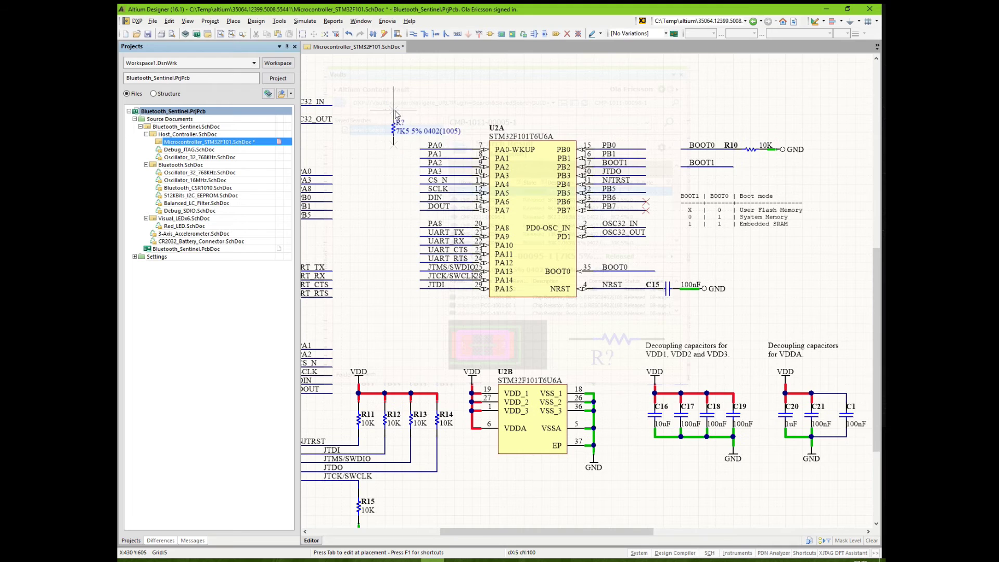
left_click(402, 129)
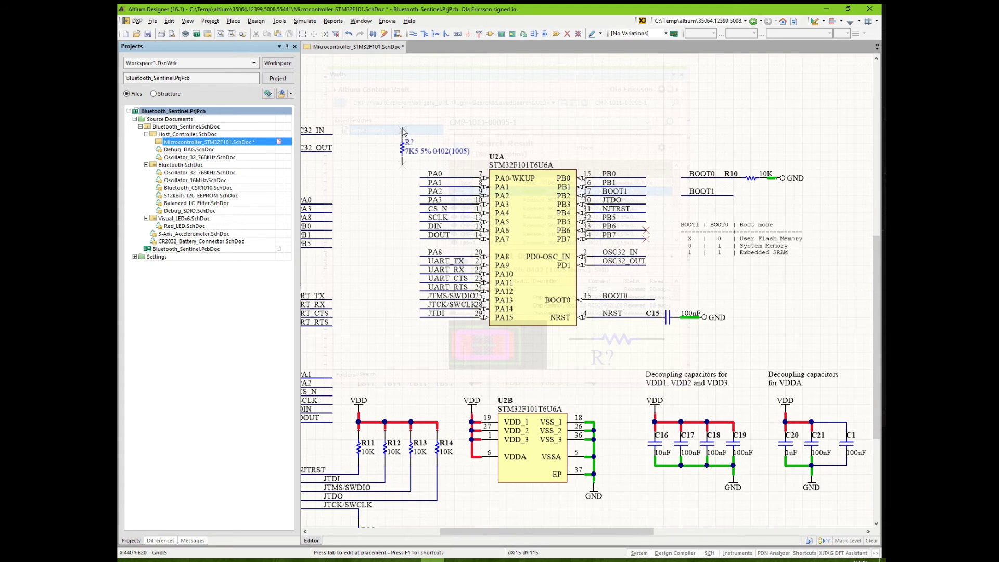
Close the content vault and attach a VDD power port to the upper end of the new 7K5 resistor.
right_click(558, 249)
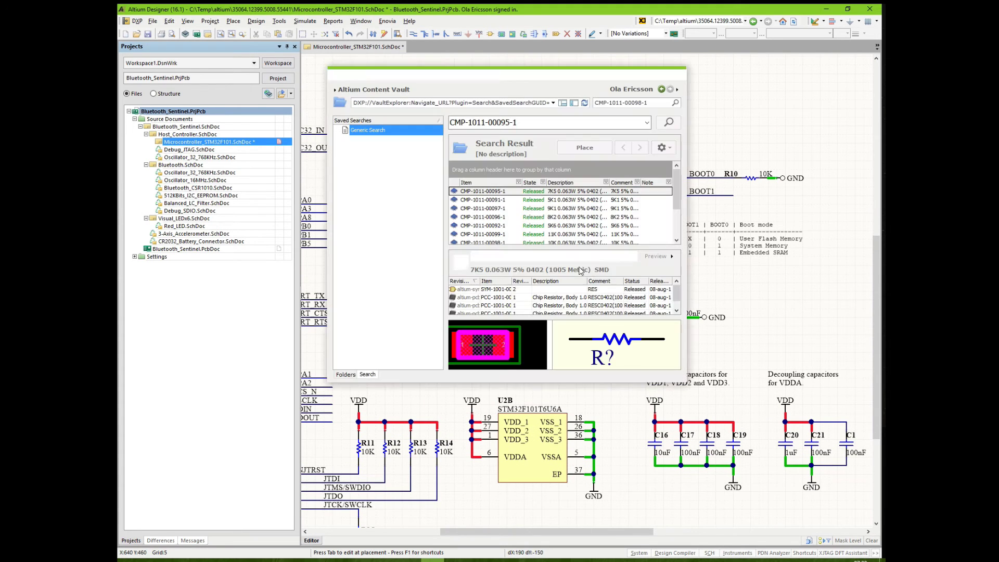
left_click(681, 74)
right_click_drag(545, 120, 615, 195)
key("p")
key("o")
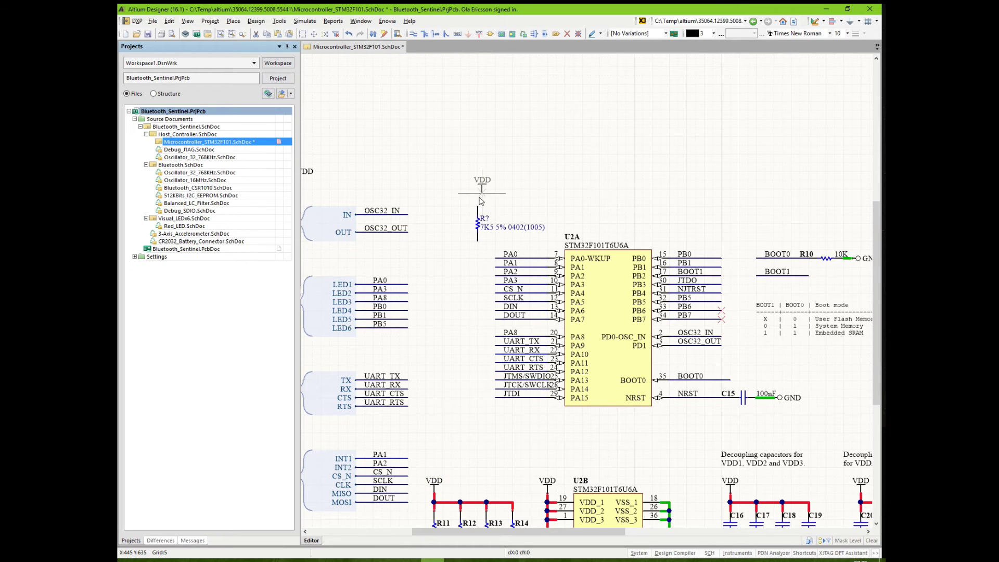
left_click(477, 206)
right_click(469, 177)
Wire the lower end of the 7K5 resistor to the PA0 line of U2A.
left_click(413, 36)
left_click(477, 241)
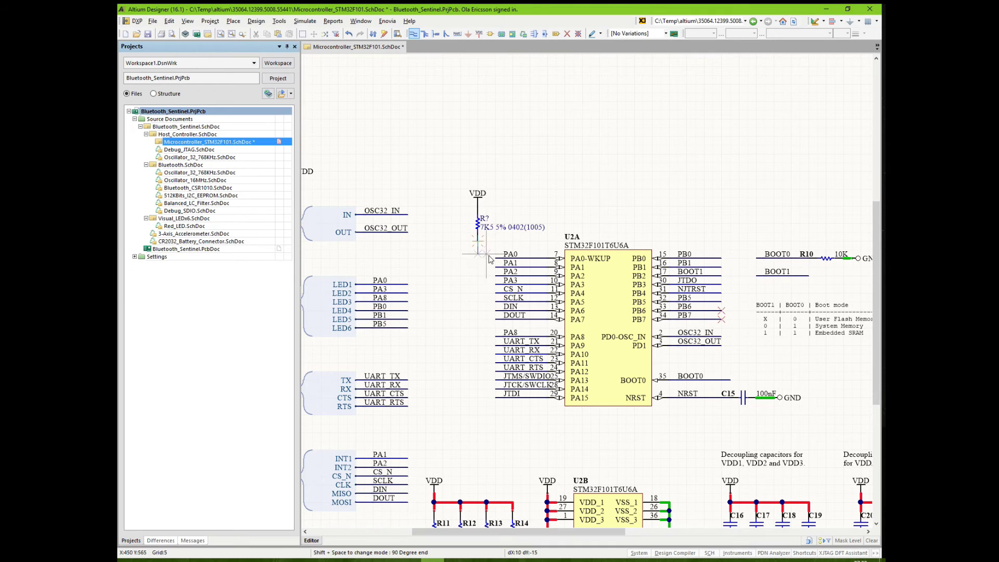
left_click(495, 258)
right_click(496, 260)
right_click(495, 260)
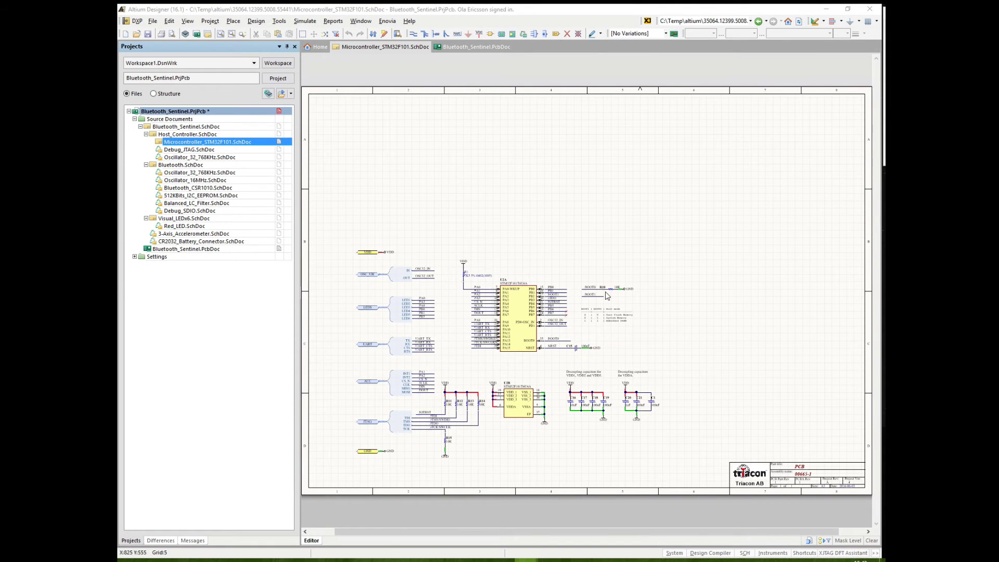
Open the upload of the Bluetooth_Sentinel project to Enovia, check the Documentation profile and select the Final upload profile.
left_click(387, 21)
left_click(397, 33)
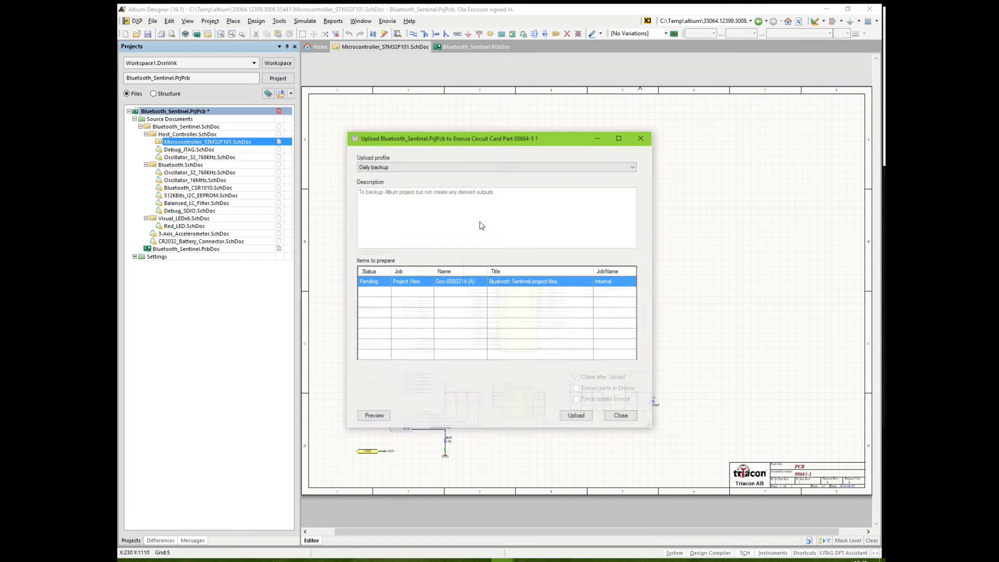
left_click(631, 169)
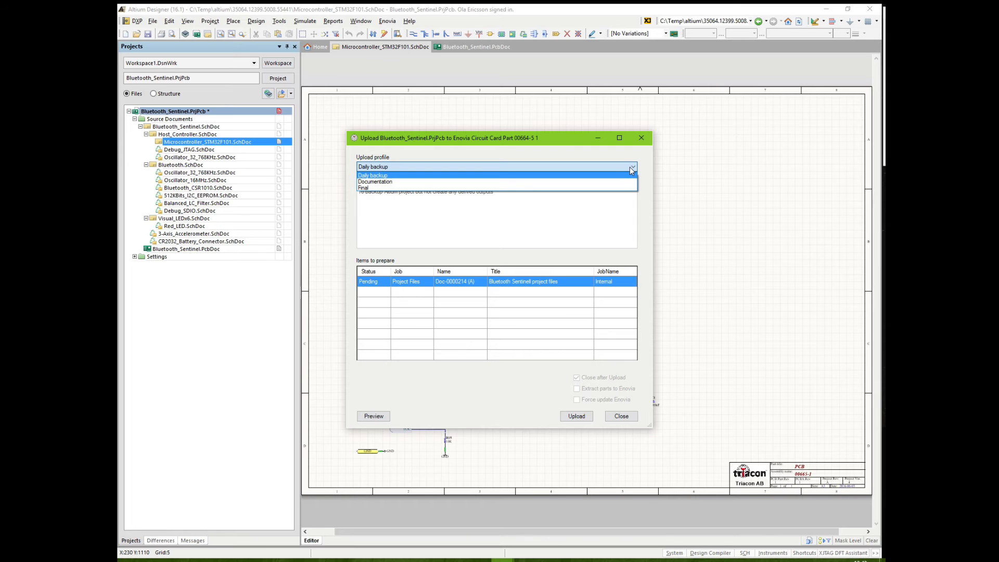
left_click(604, 182)
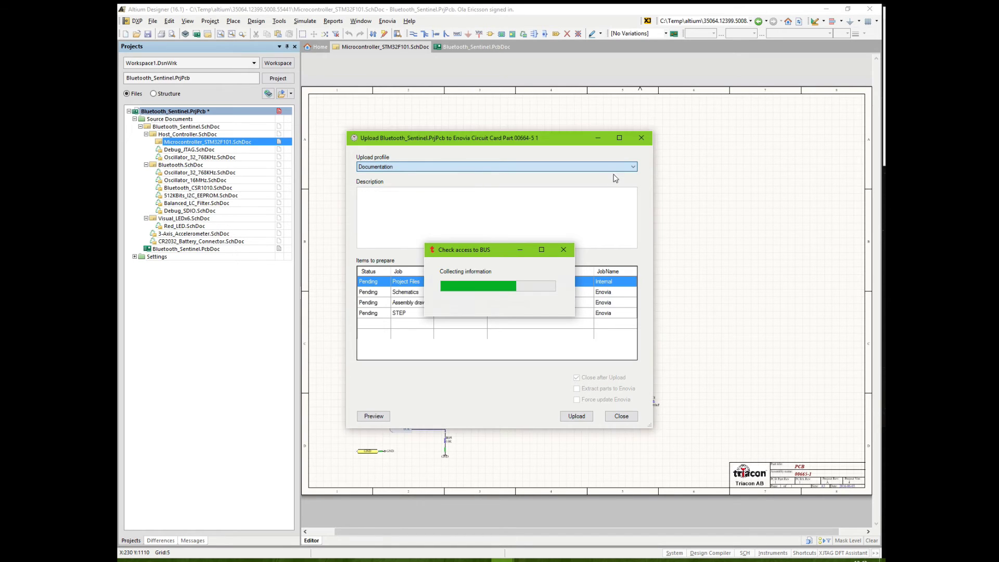
left_click(631, 167)
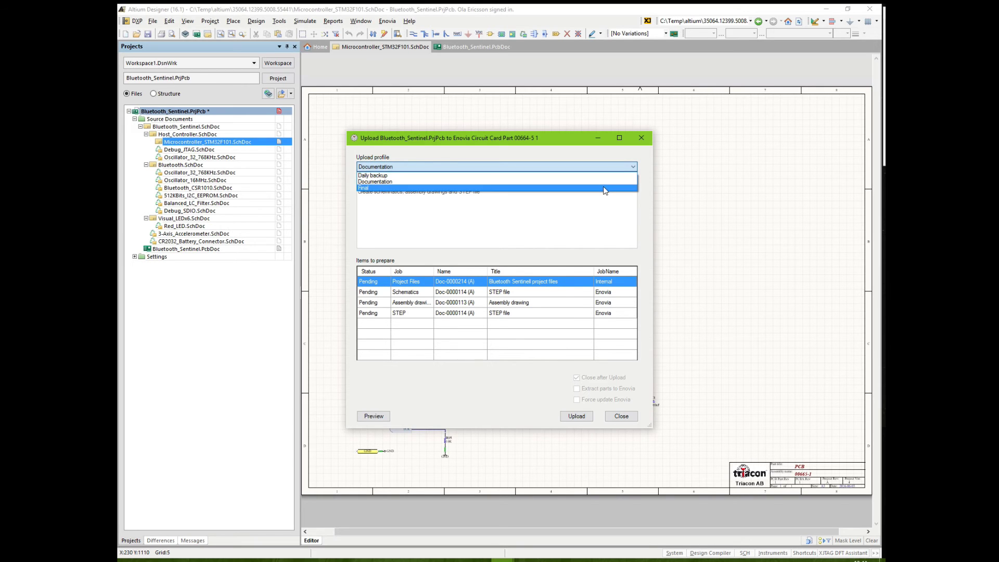
left_click(605, 188)
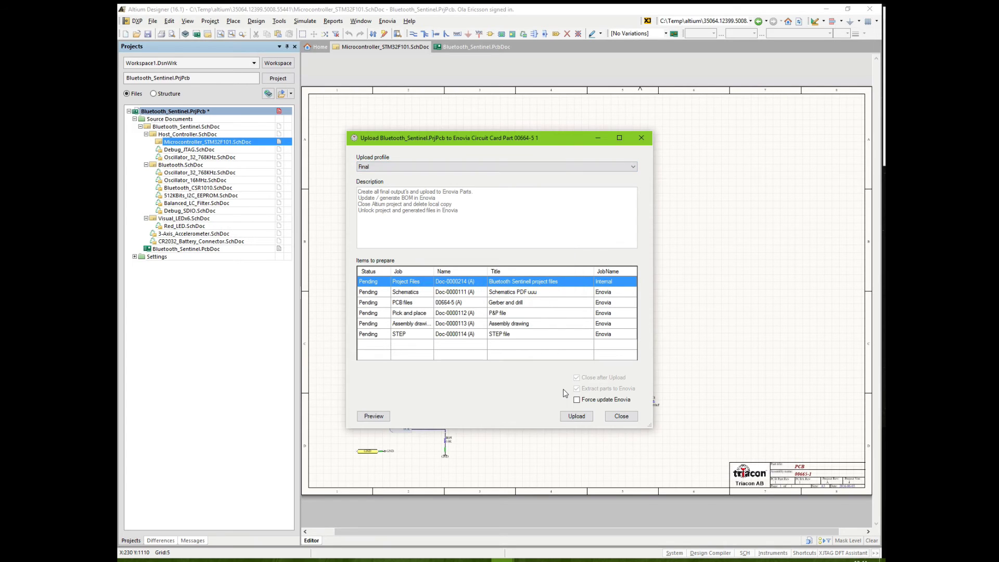
Upload the project with the two-line check-in comment "Added pullup to PA0" and "Change boot mode, remove R9".
left_click(576, 416)
left_click(576, 416)
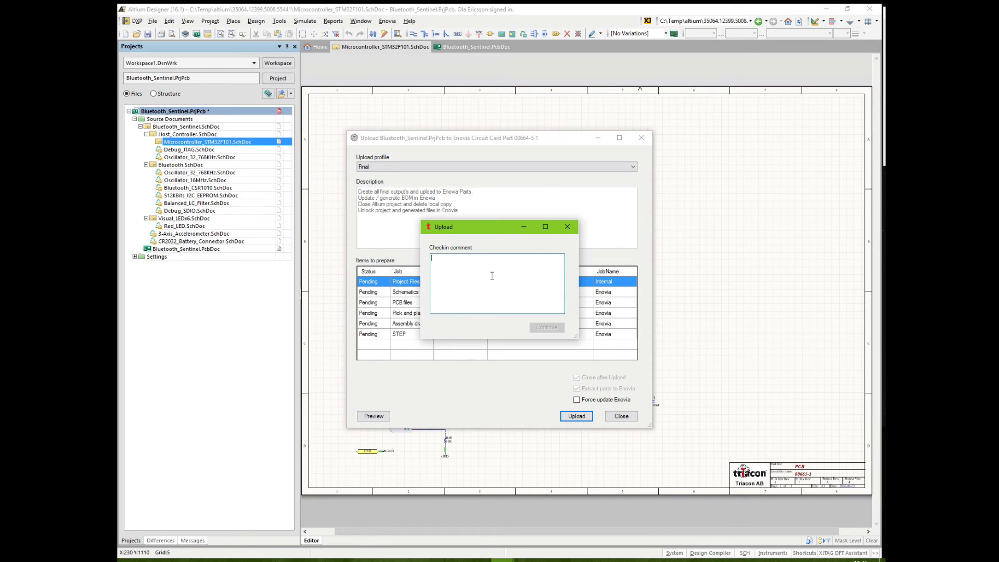
type("Added pullup to PA0 ")
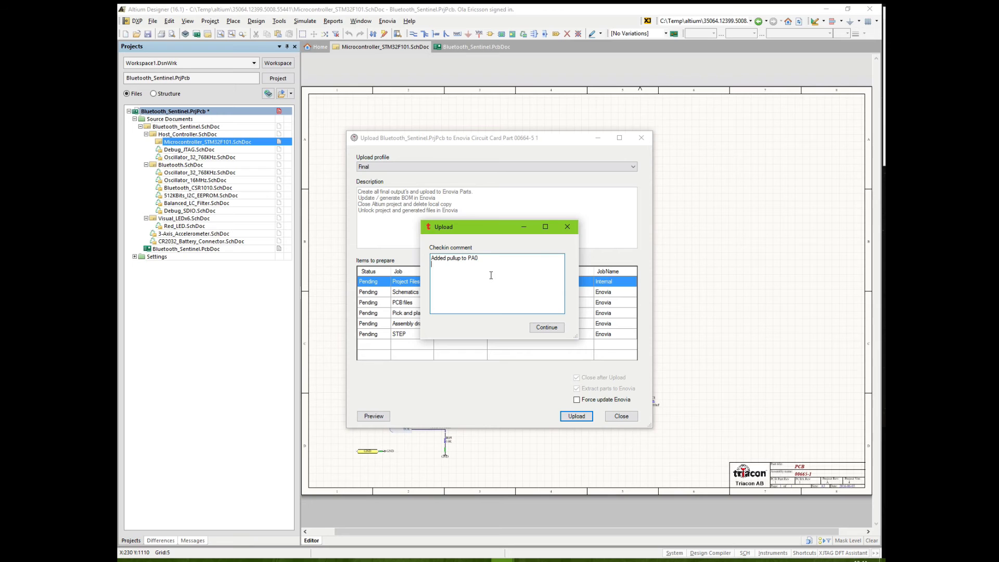
type("Change boot mode, remove R9")
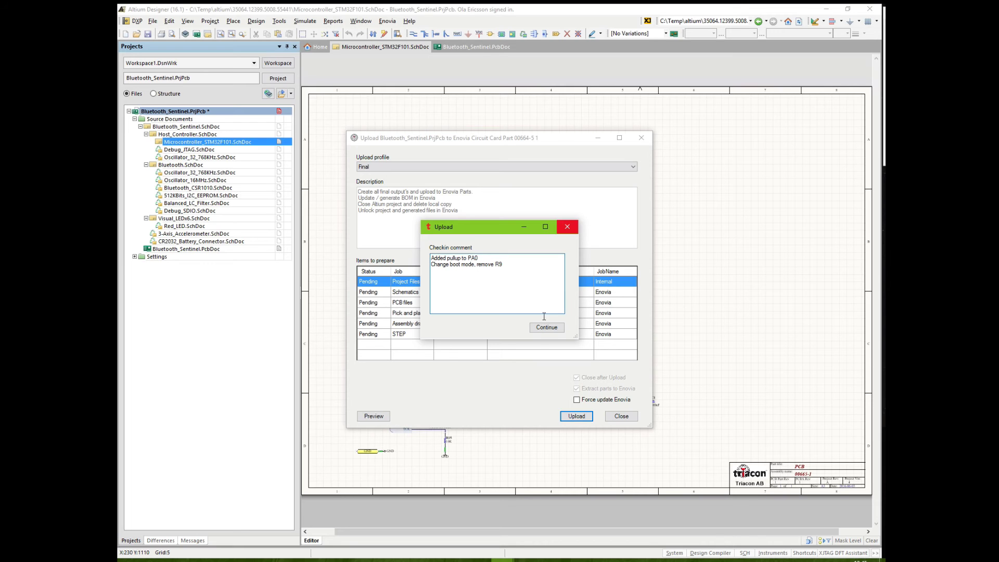
left_click(543, 332)
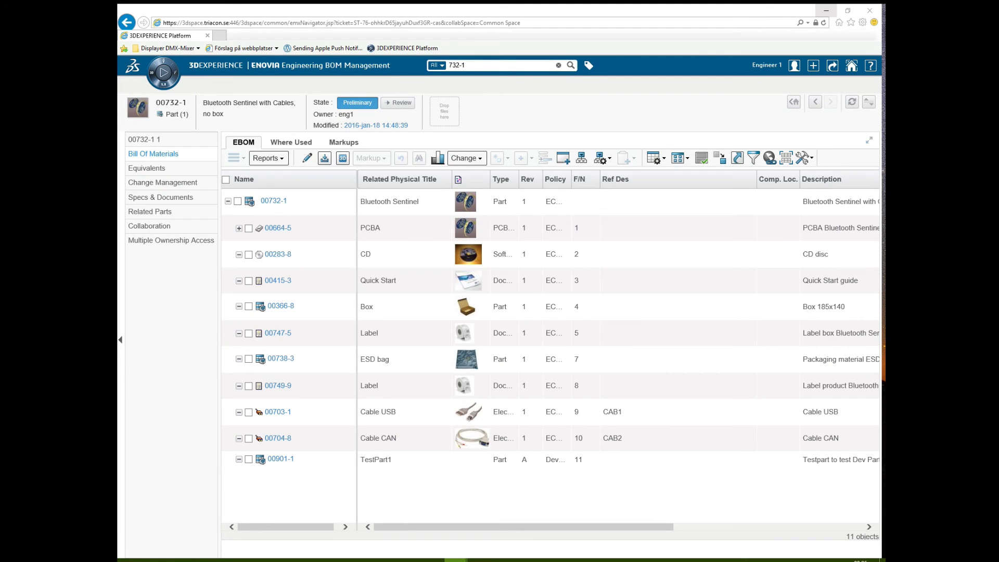
In ENOVIA in the browser, expand PCBA 00664-5 in the EBOM and show the specifications of its circuit card part 00664-5.
left_click(238, 228)
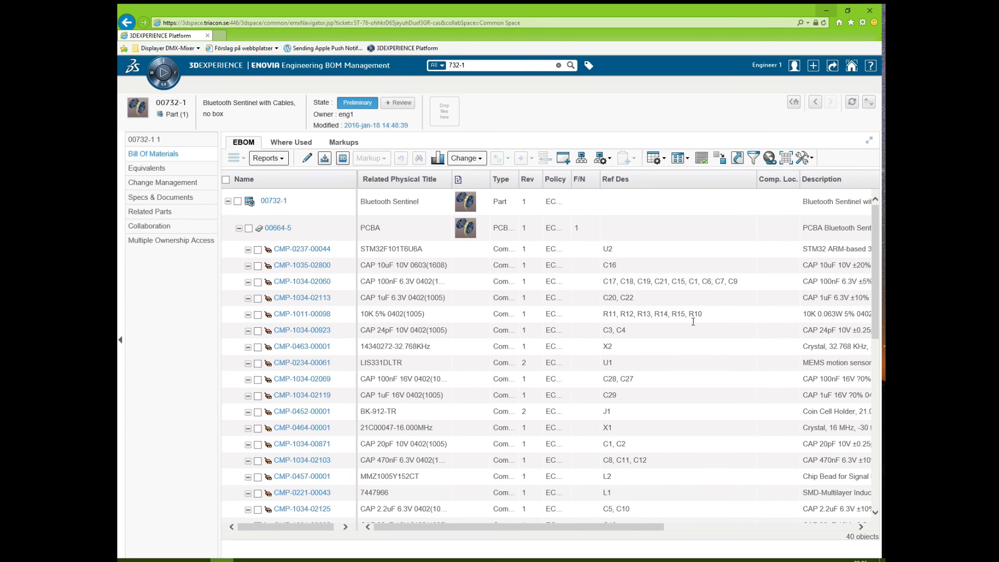
left_click_drag(876, 303, 878, 477)
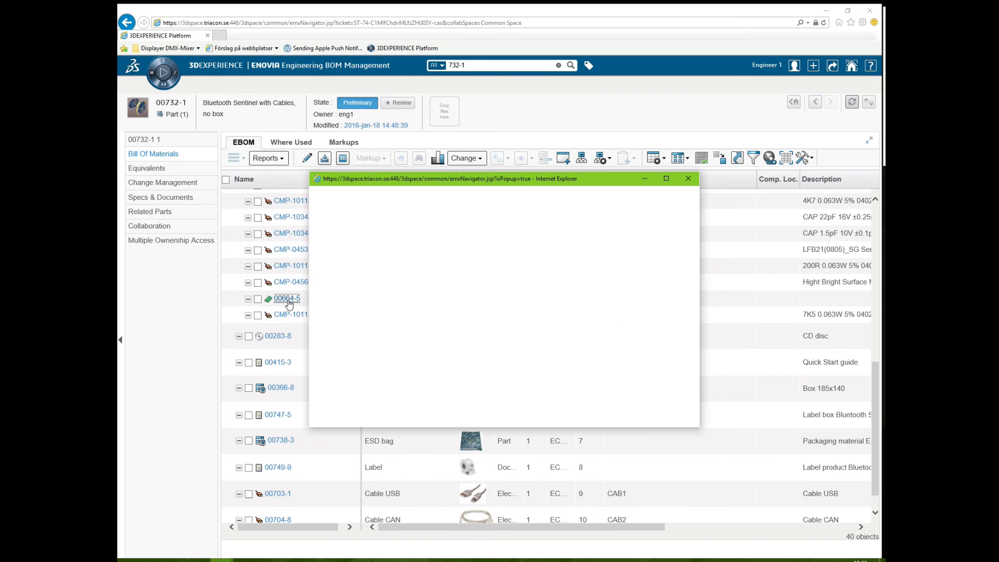
left_click(290, 302)
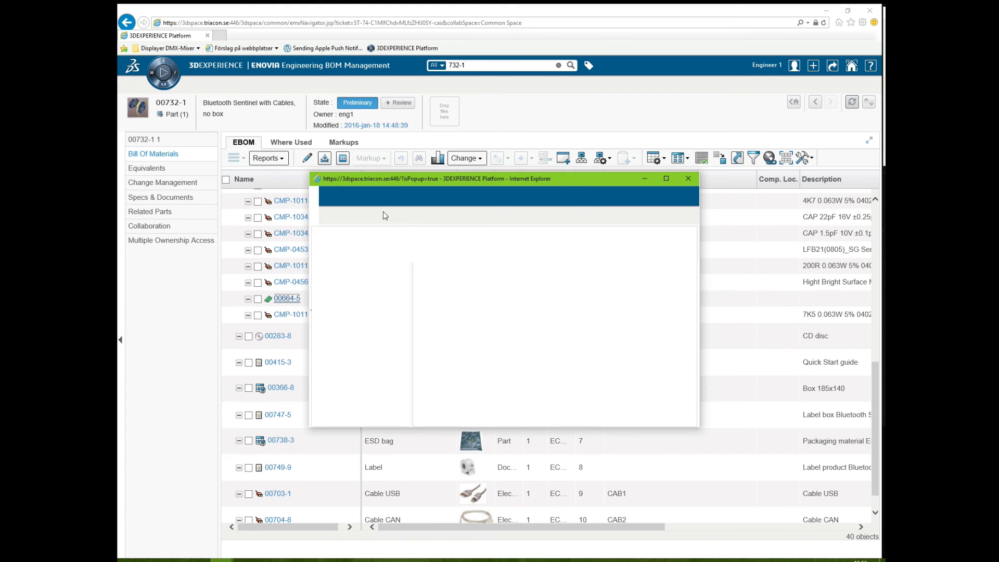
left_click_drag(398, 178, 286, 93)
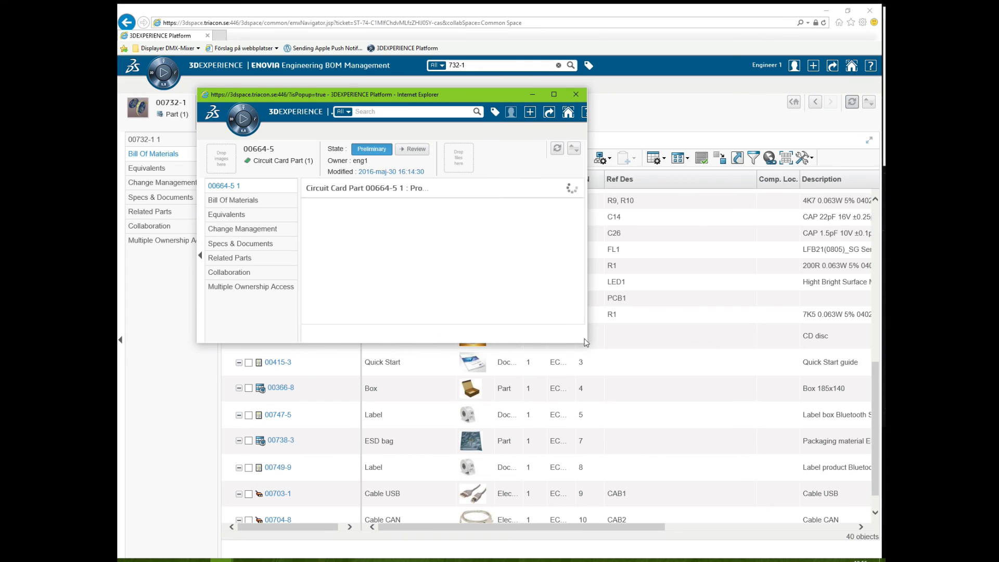
left_click_drag(588, 343, 718, 410)
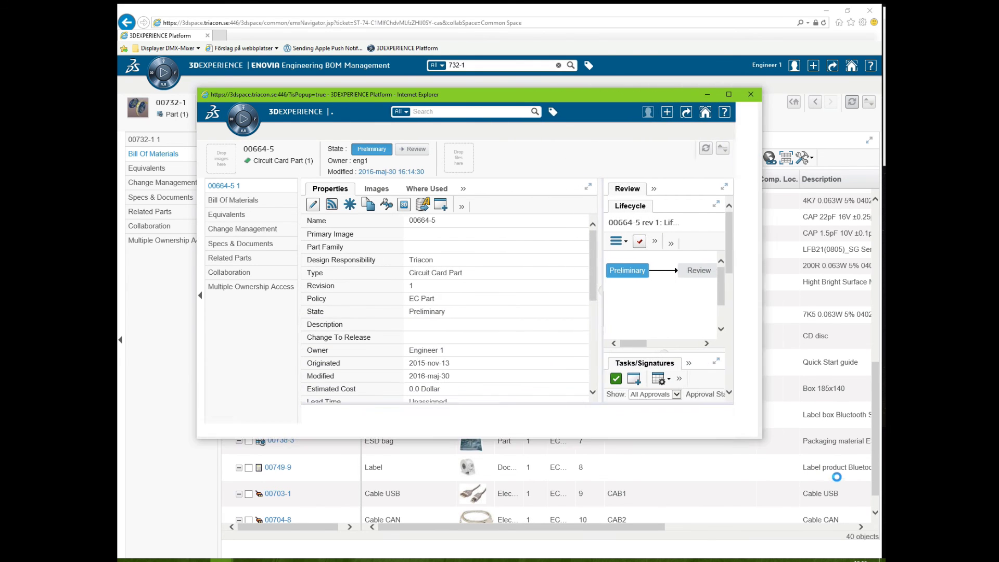
left_click(225, 245)
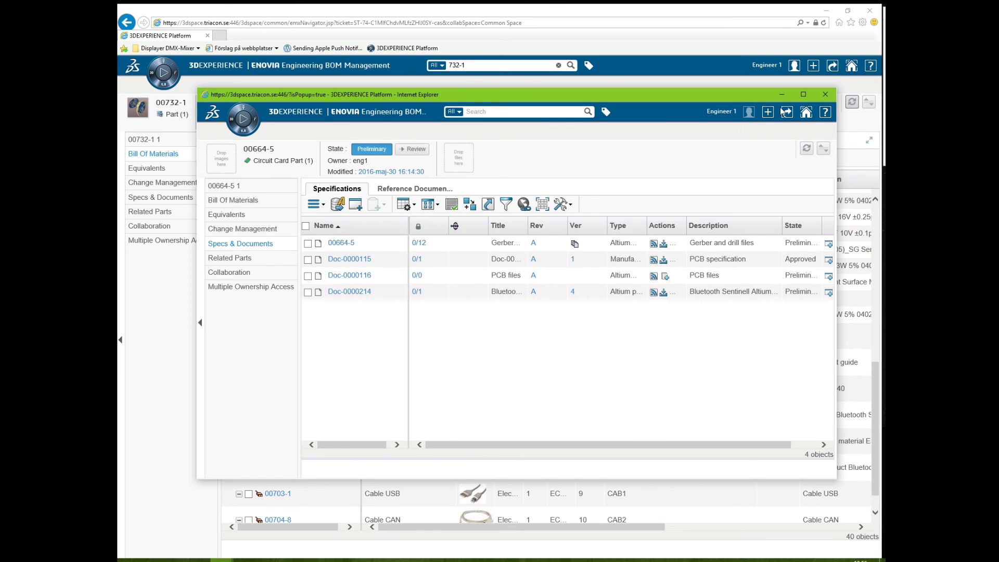
Close the circuit card part's window and show the specifications of PCB assembly 00664-5 in an enlarged window.
left_click(825, 94)
left_click_drag(879, 381, 864, 203)
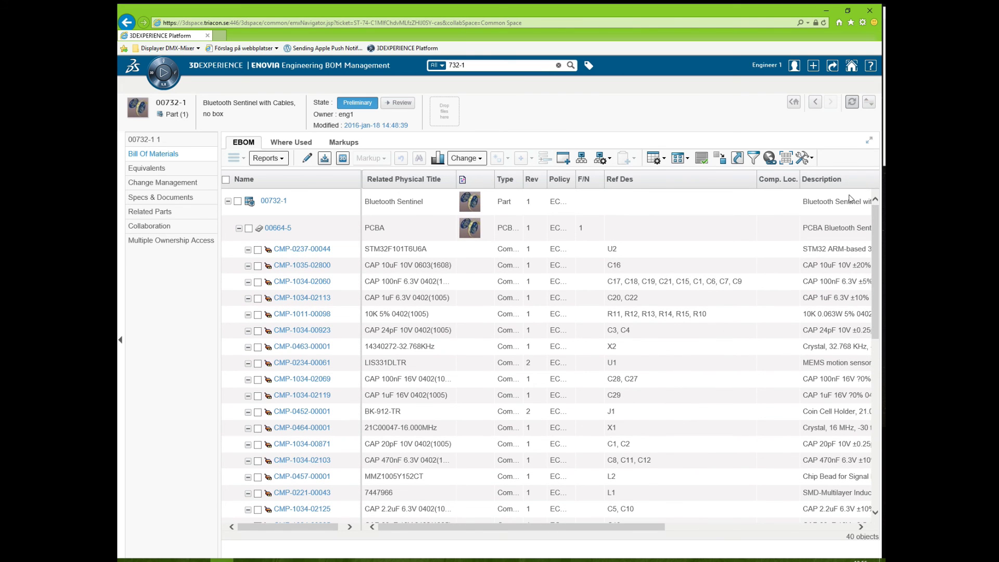
left_click(284, 229)
left_click_drag(386, 167, 388, 126)
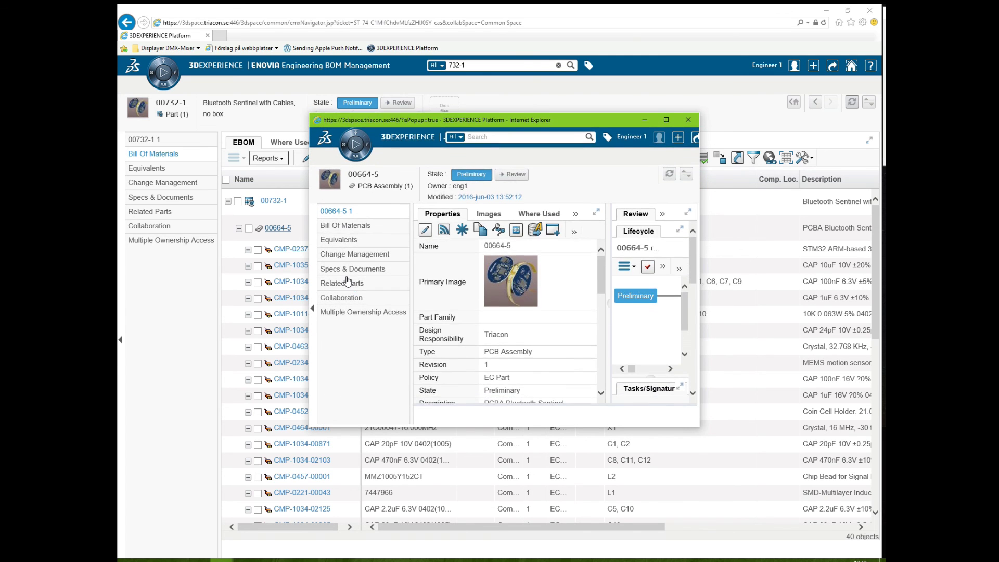
left_click(348, 268)
left_click_drag(448, 121, 327, 84)
left_click_drag(575, 394, 804, 498)
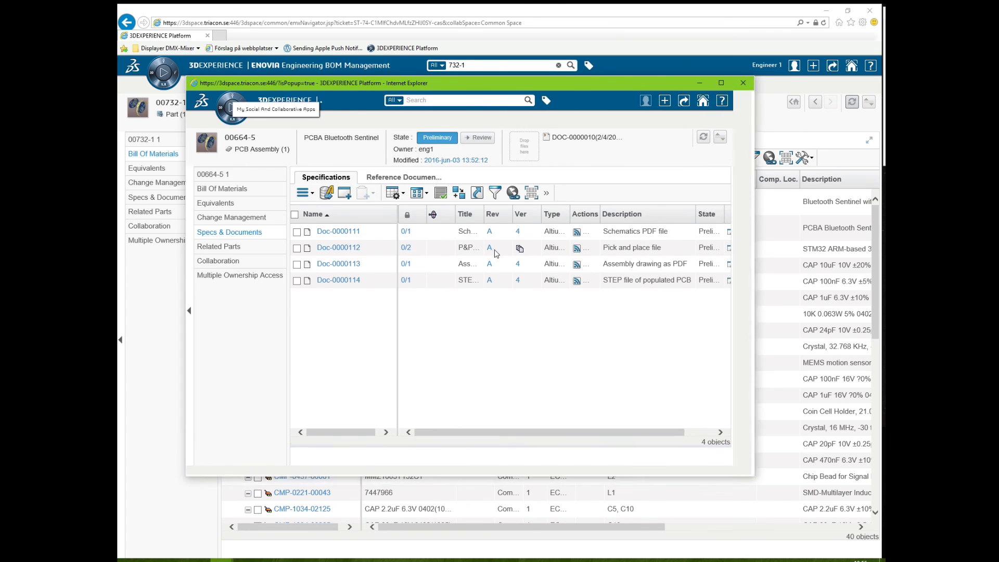
View the schematics PDF of document Doc-0000111 in an enlarged window and go to the Microcontroller_STM32F101 schematic.
left_click(339, 231)
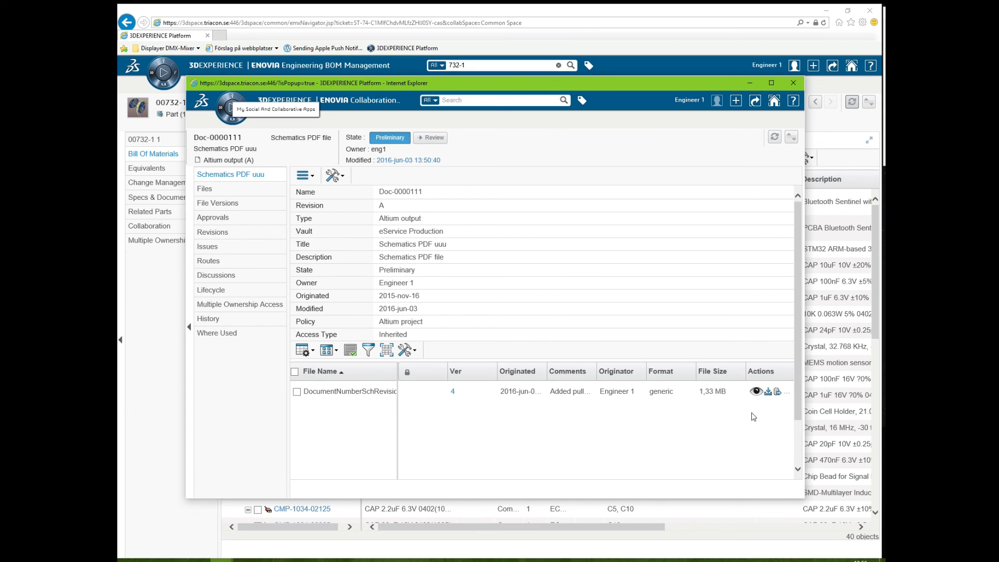
left_click(757, 393)
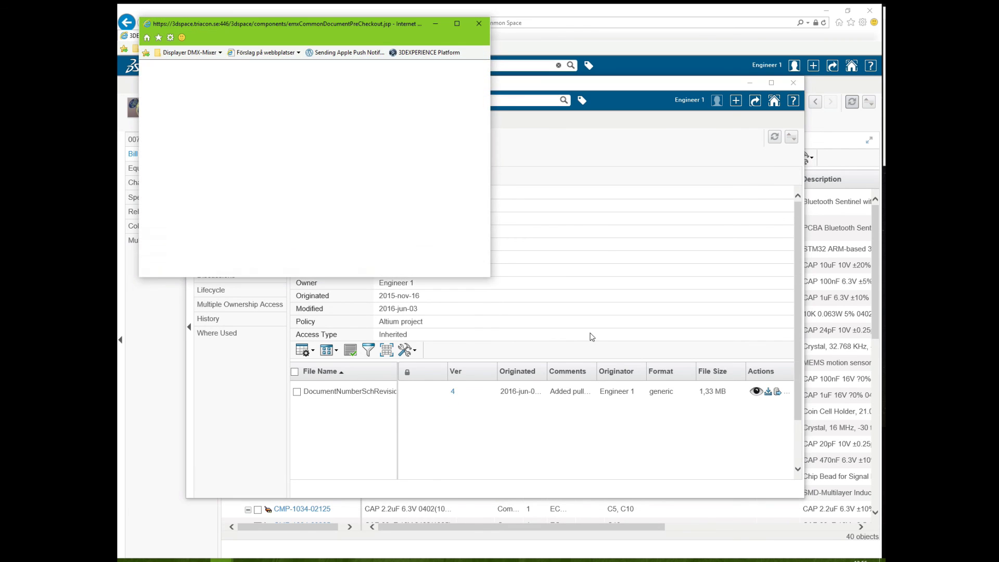
left_click_drag(489, 278, 654, 375)
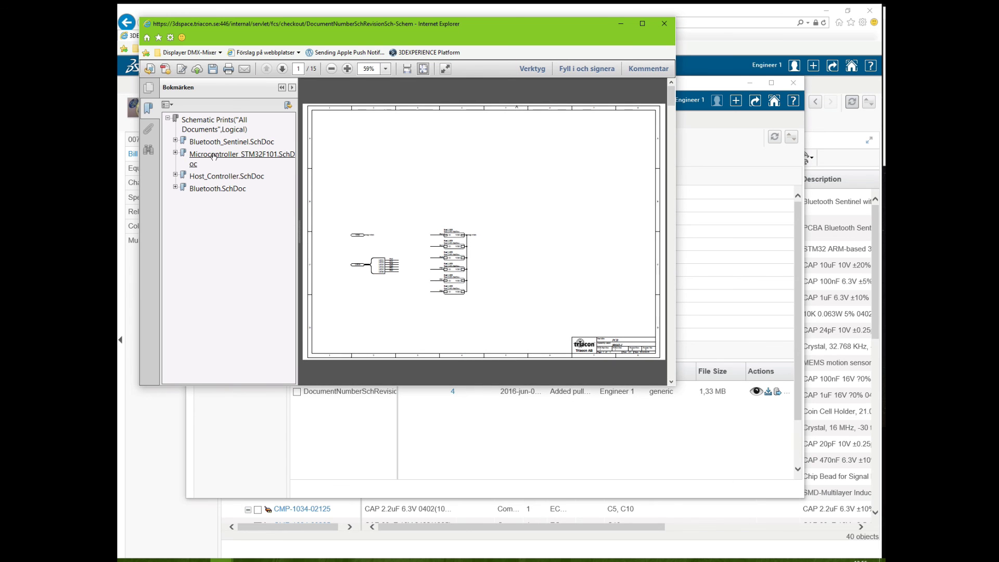
left_click(214, 156)
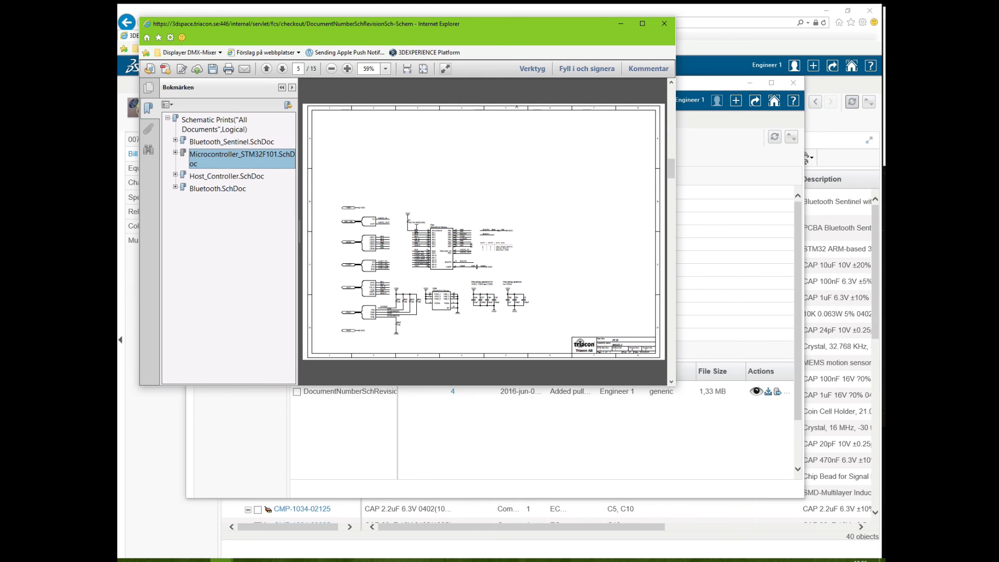